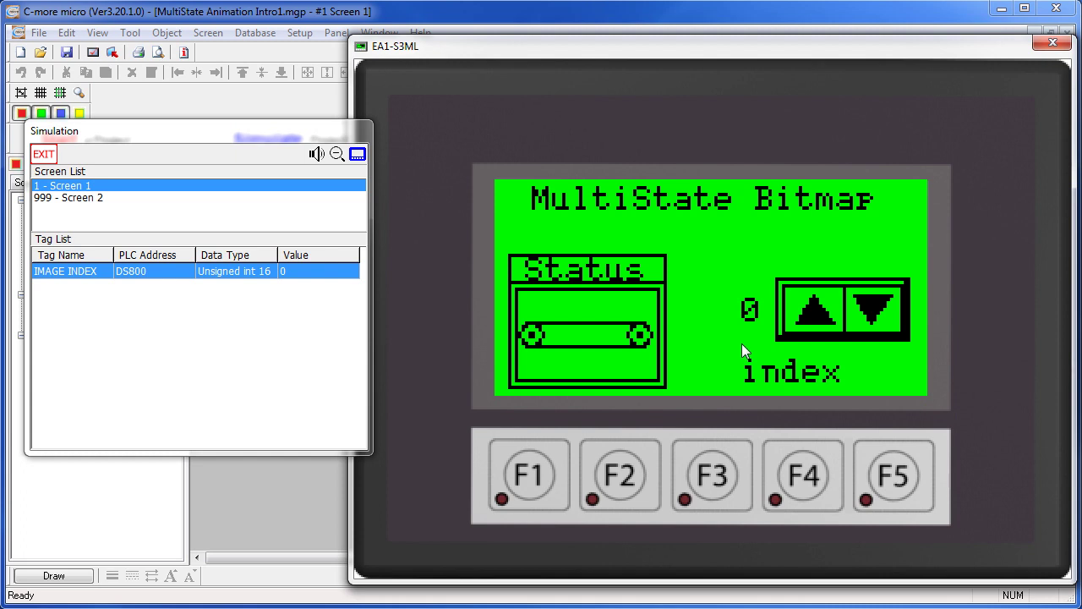
# Step the simulated IMAGE INDEX up from 0 to 6, ending on the STOP sign image
pyautogui.click(816, 313)
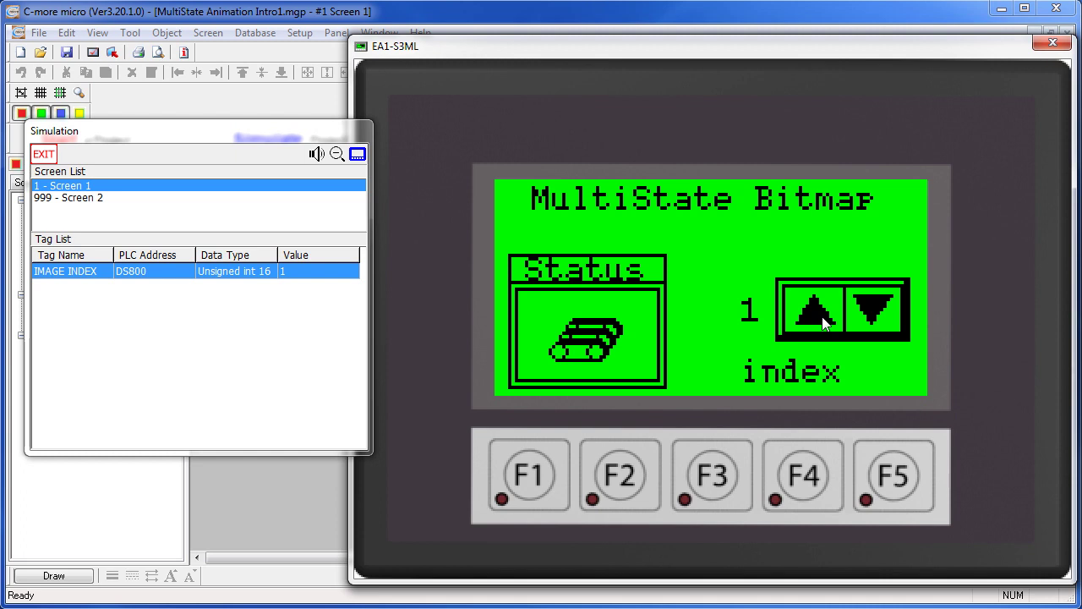
pyautogui.click(816, 313)
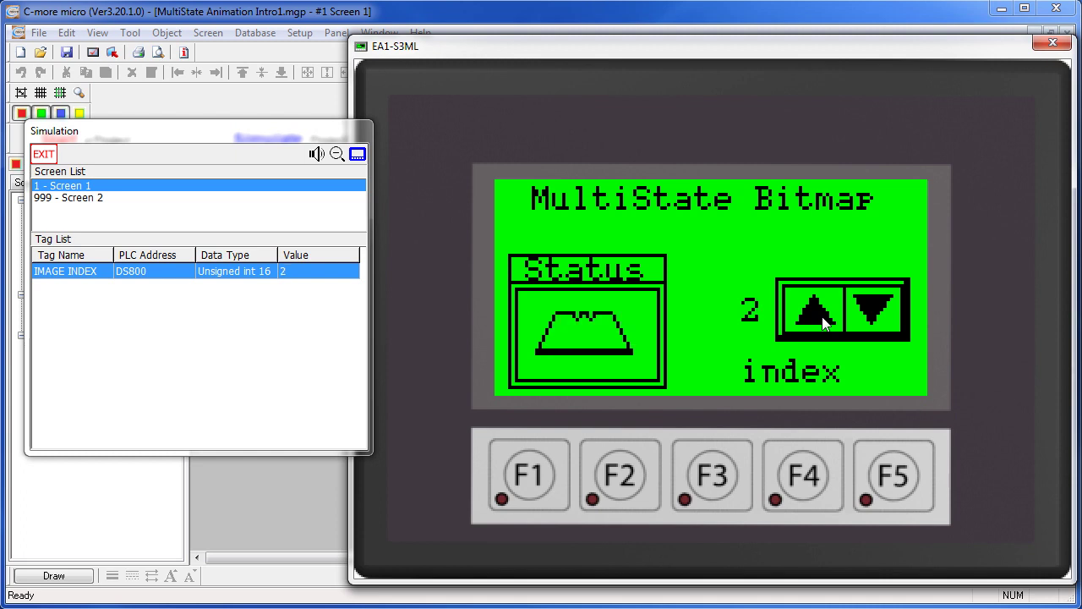
pyautogui.click(822, 316)
pyautogui.click(822, 317)
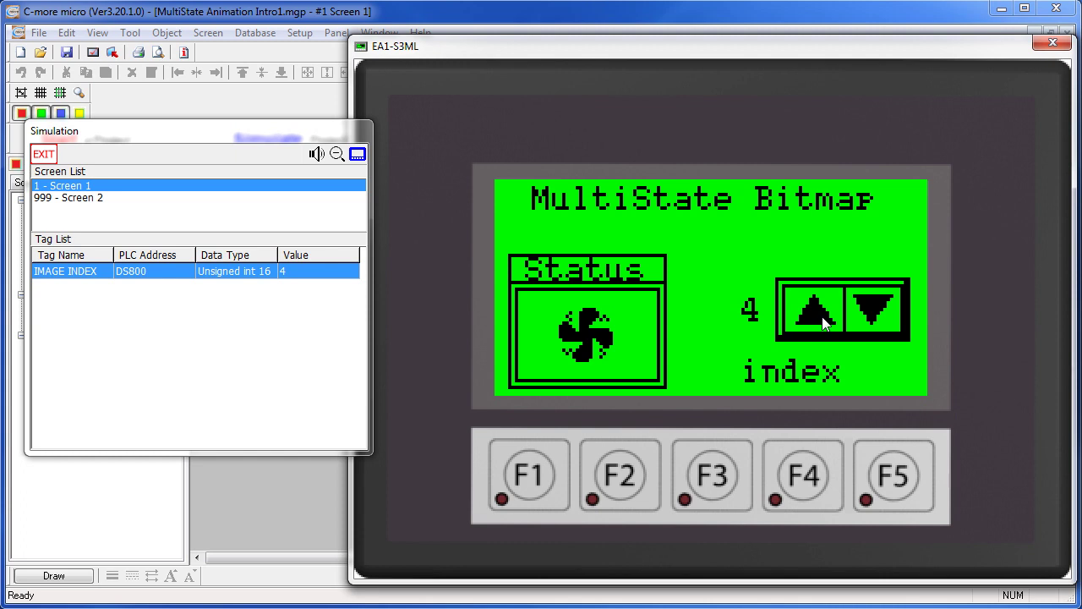
pyautogui.click(822, 316)
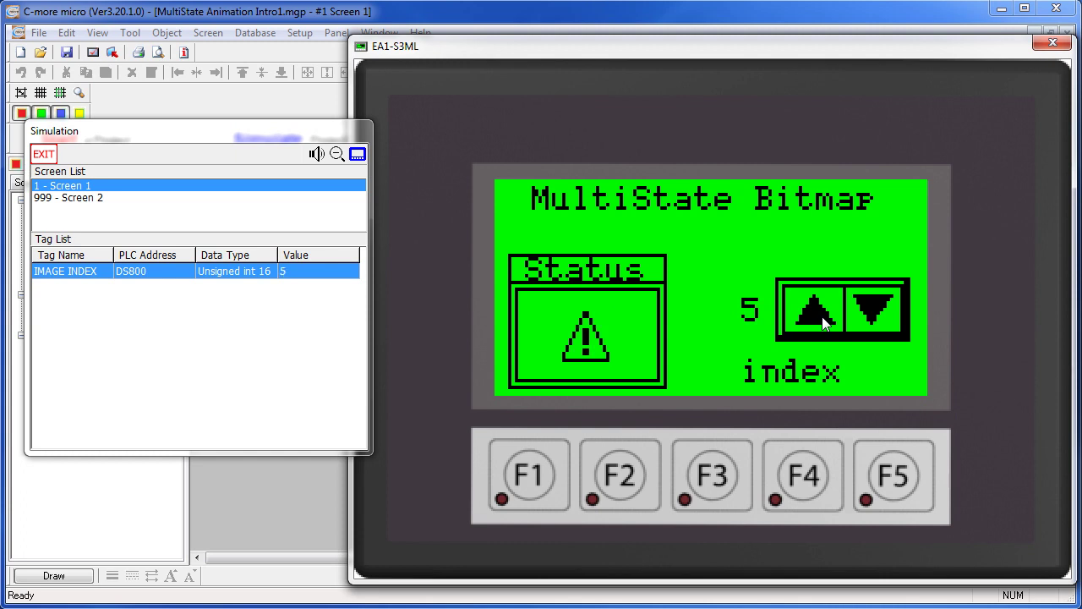
pyautogui.click(821, 316)
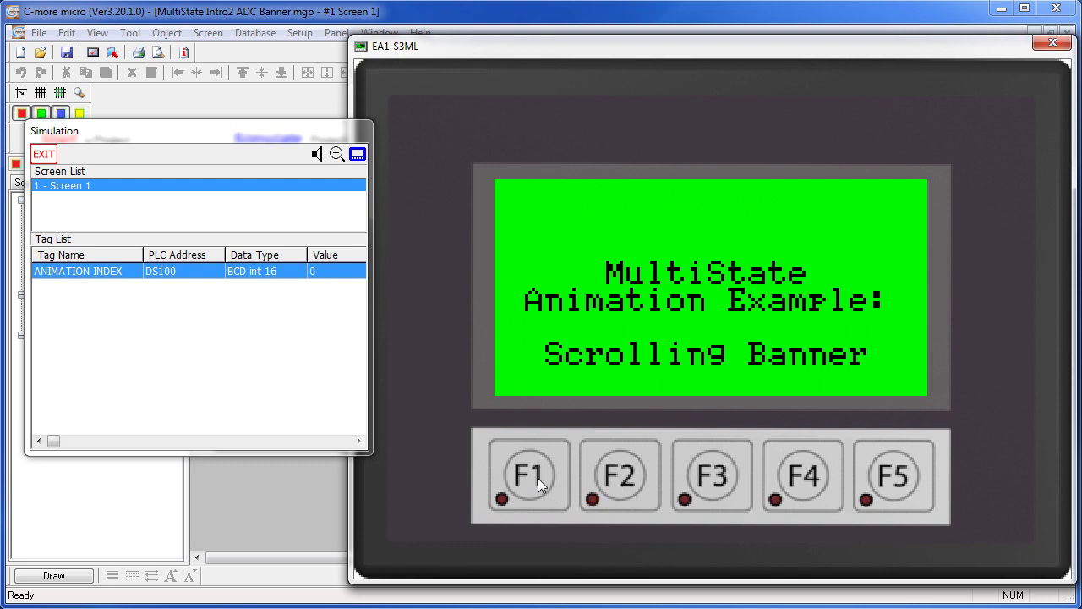
# Start, reset and restart the scrolling banner animation with the F1 and F2 panel keys
pyautogui.click(536, 477)
pyautogui.click(617, 482)
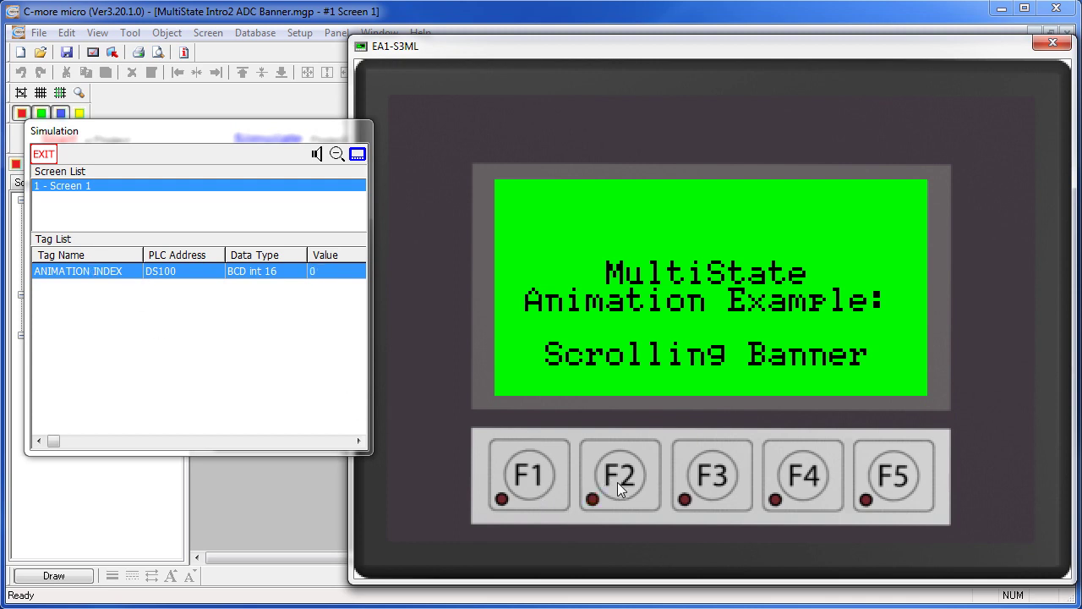
pyautogui.click(527, 480)
pyautogui.click(617, 477)
pyautogui.click(518, 479)
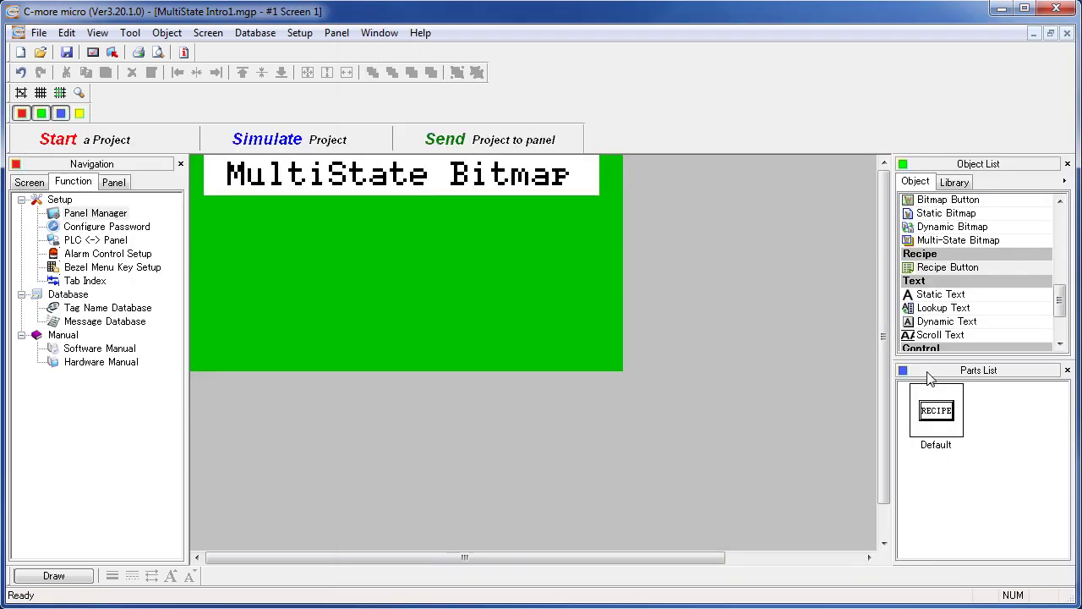
# Place a Multi-State Bitmap on the green screen using Image Number, with tag IMAGE INDEX
pyautogui.click(963, 240)
pyautogui.click(244, 248)
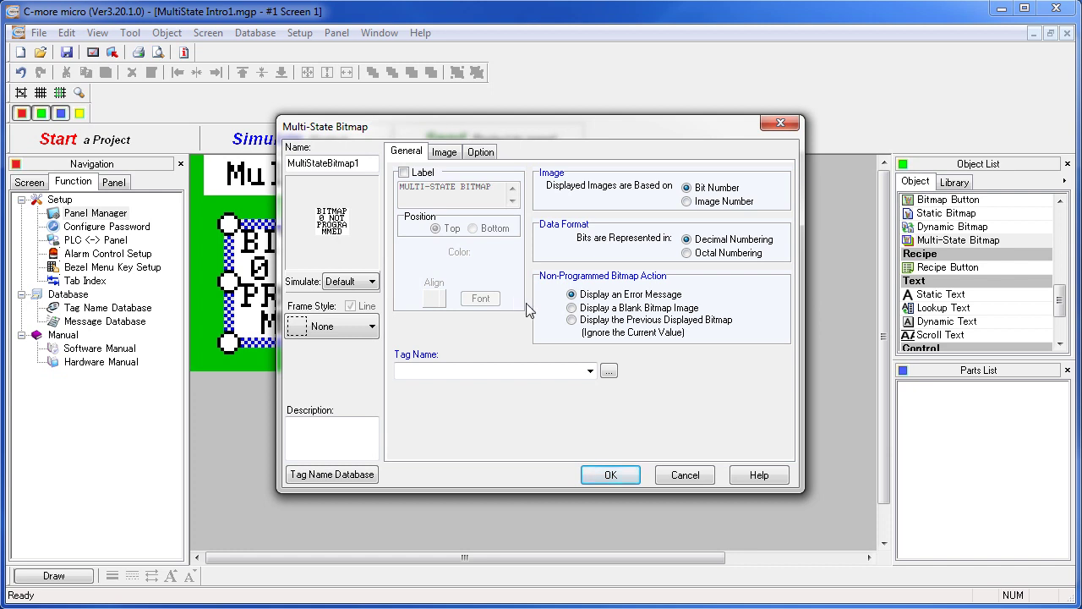
pyautogui.click(687, 202)
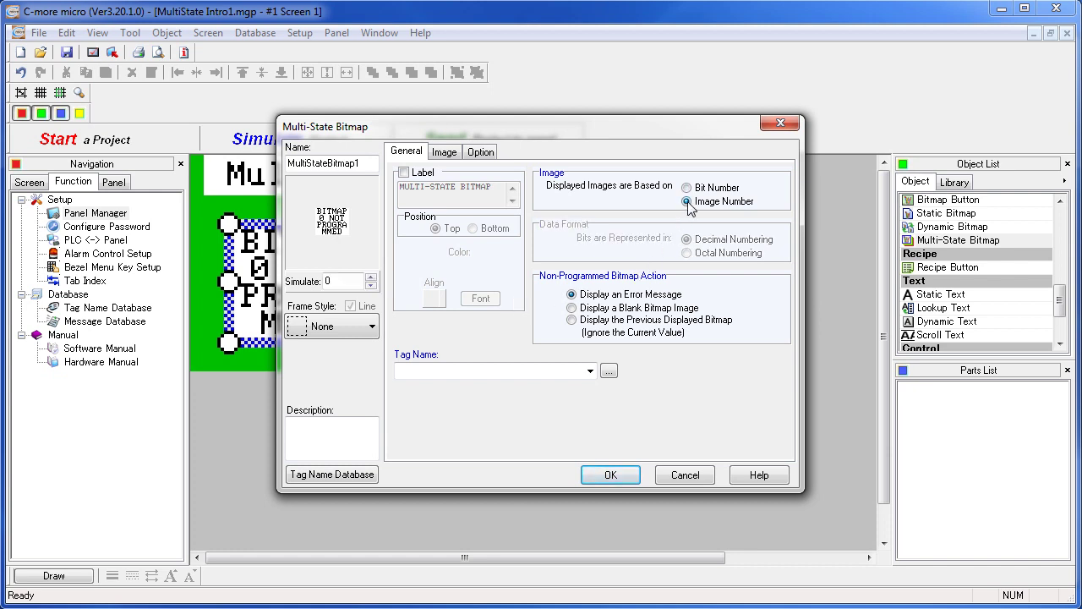
pyautogui.click(589, 371)
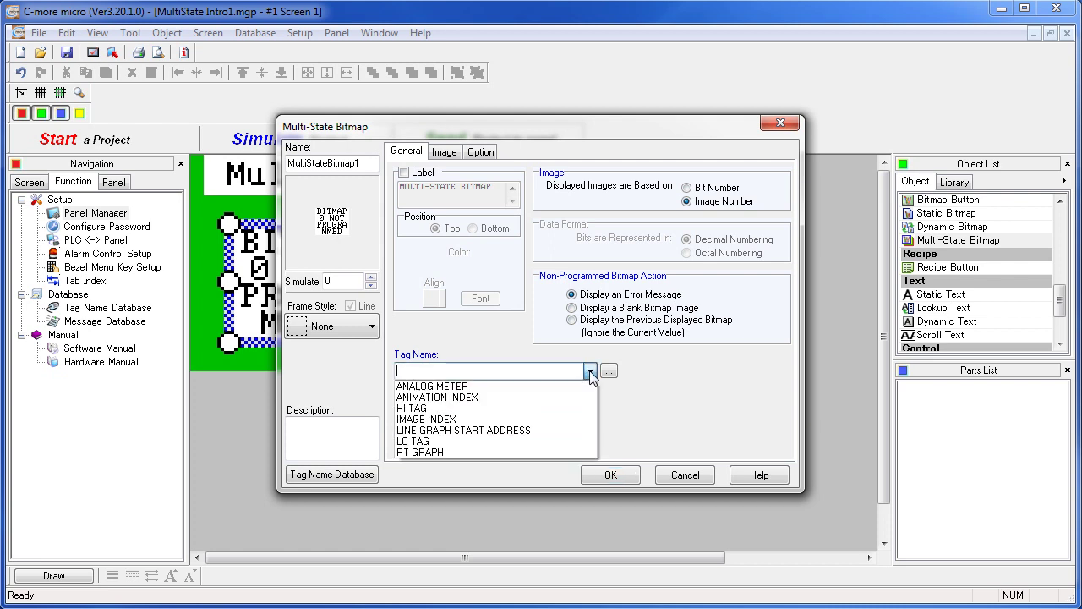
pyautogui.click(443, 419)
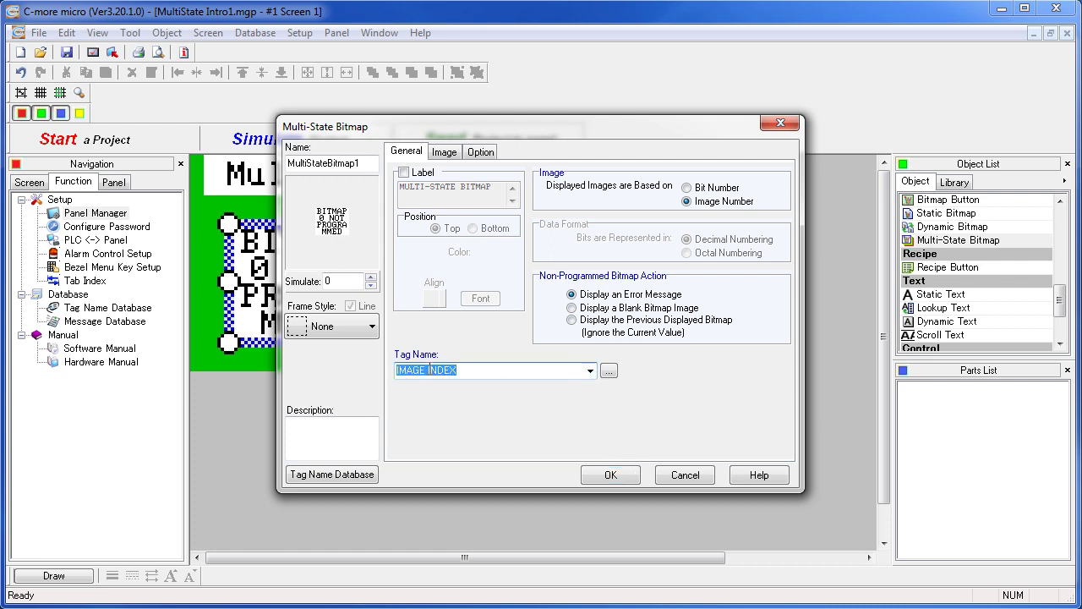
# Add AlarmClock.bmp as image 0 and a belt bitmap as image 1
pyautogui.click(445, 154)
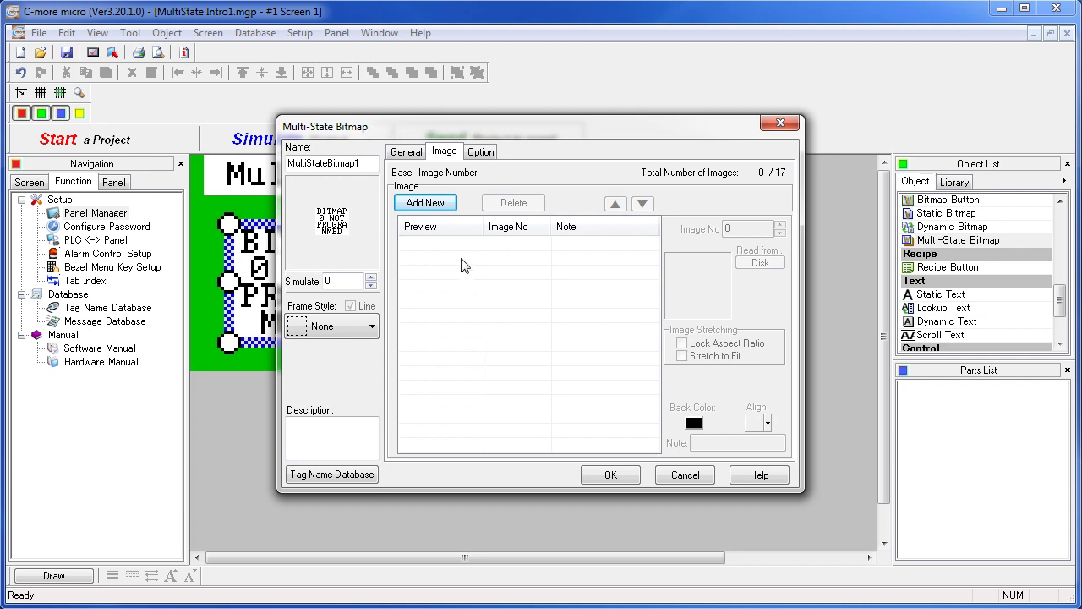
pyautogui.click(423, 204)
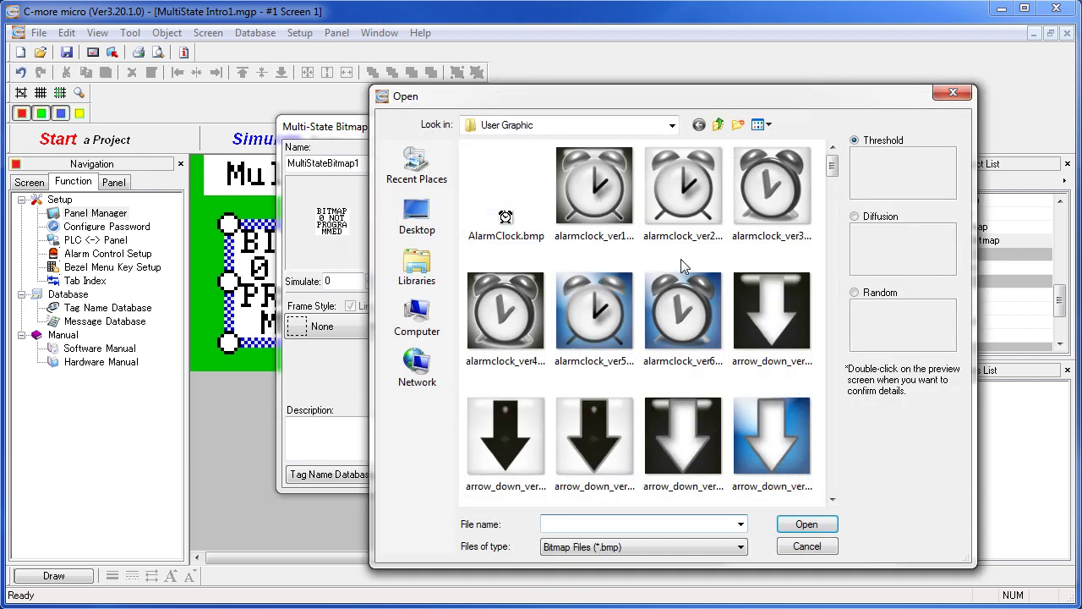
pyautogui.click(514, 215)
pyautogui.doubleClick(513, 216)
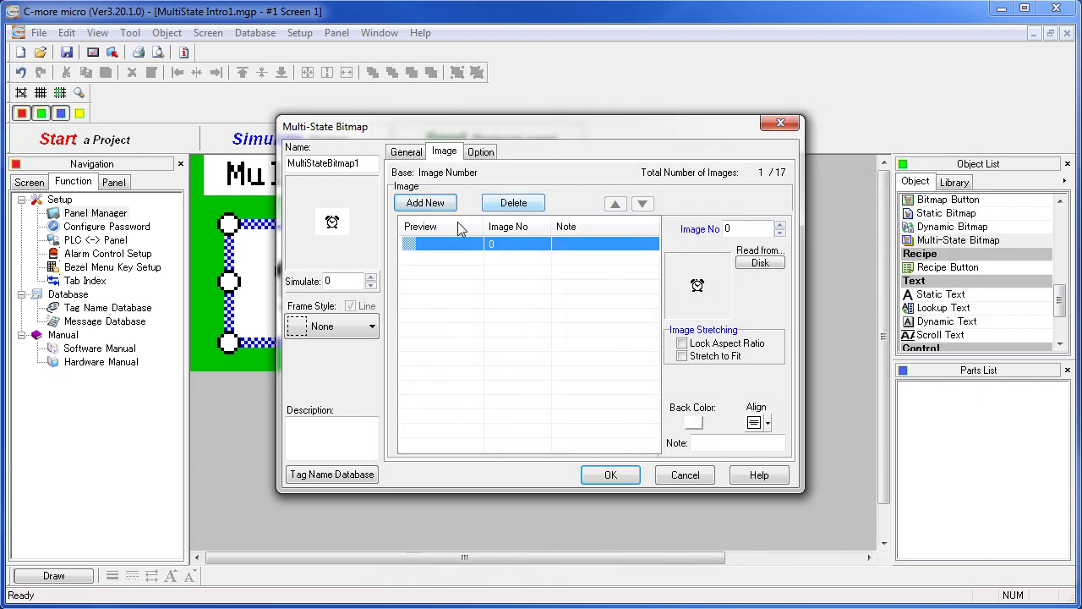
pyautogui.click(427, 204)
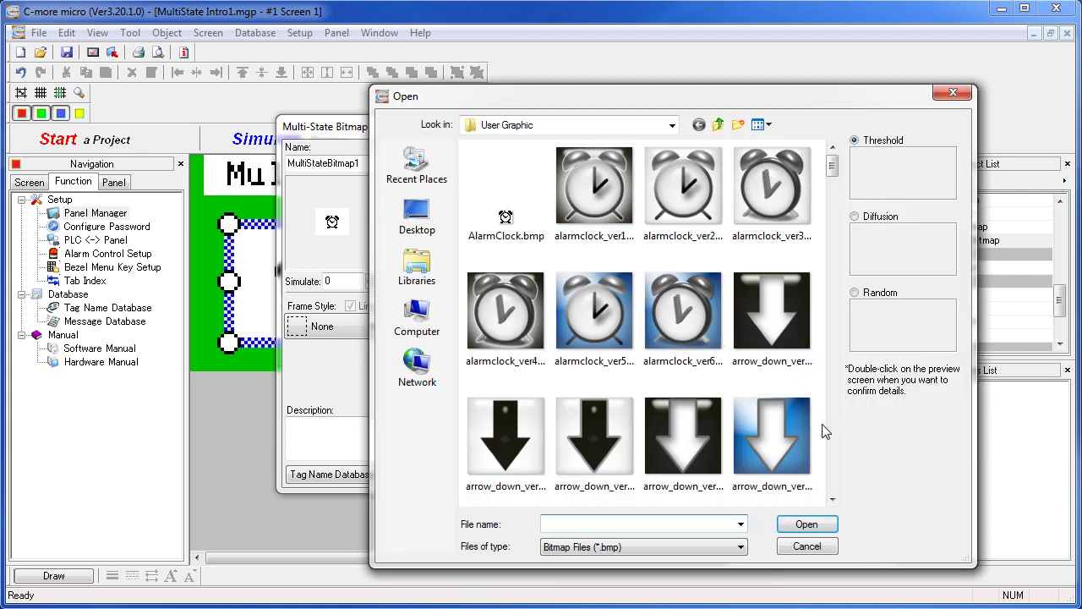
pyautogui.scroll(-5, 834, 459)
pyautogui.scroll(-3, 834, 459)
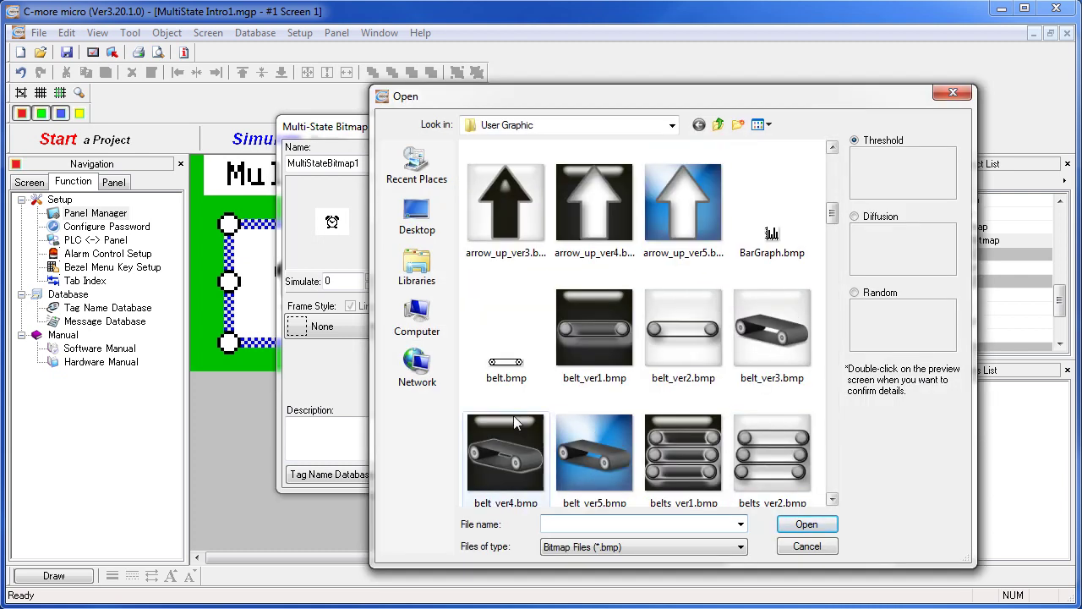
pyautogui.doubleClick(502, 347)
# Add Belts3.bmp as image 2 and Blade.bmp as image 3
pyautogui.click(425, 203)
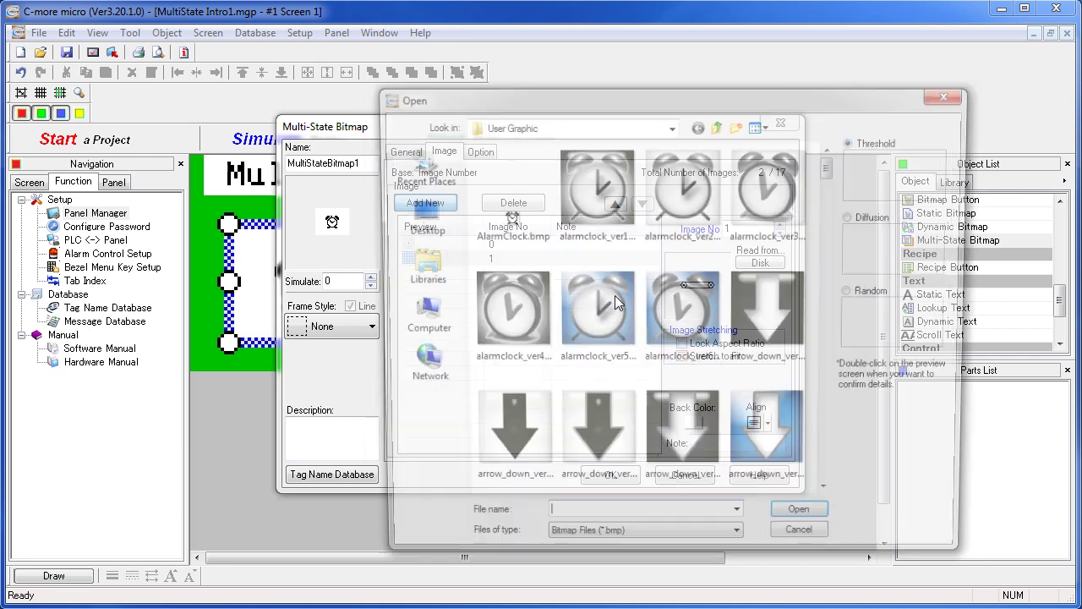
pyautogui.scroll(-10, 836, 477)
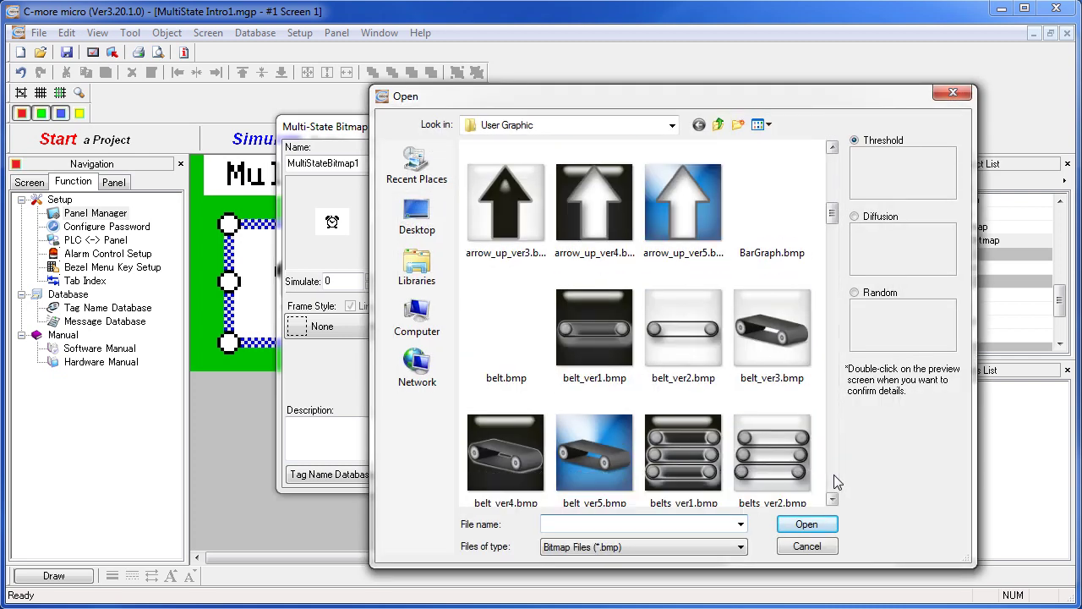
pyautogui.doubleClick(516, 249)
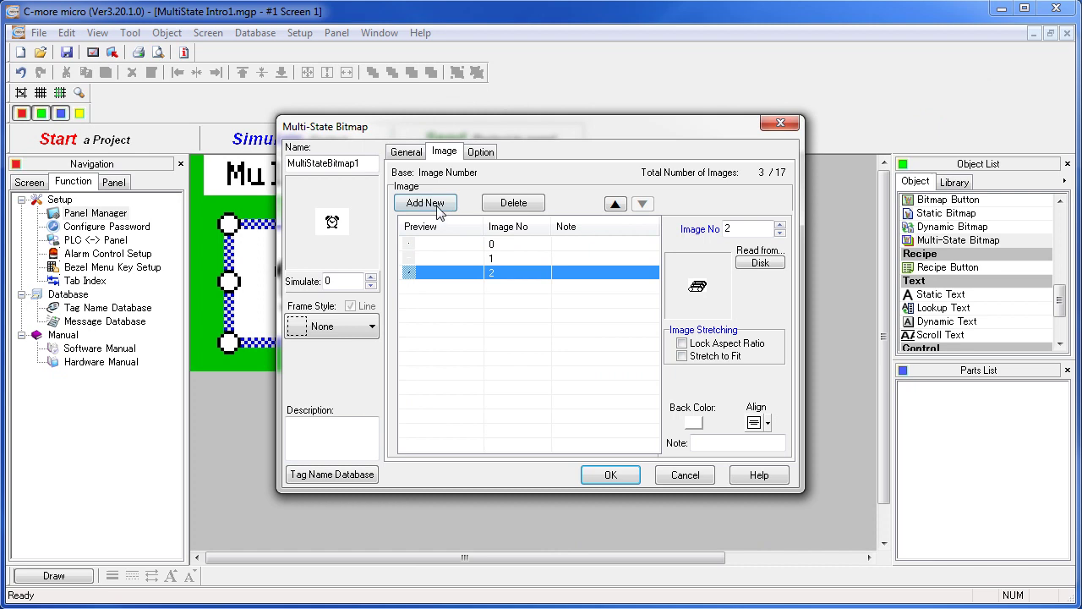
pyautogui.click(433, 207)
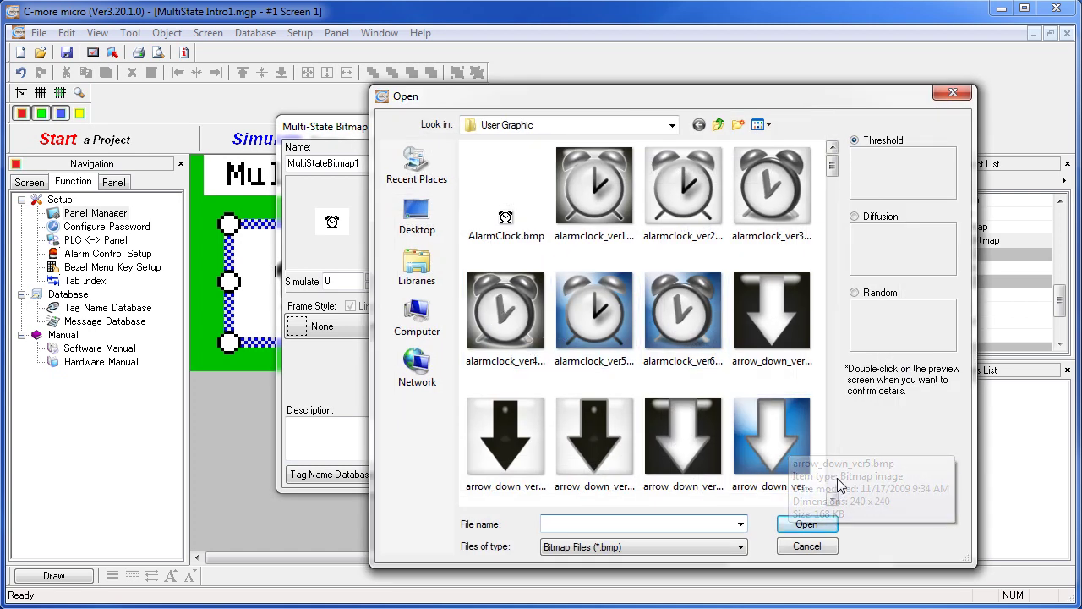
pyautogui.scroll(-5, 838, 475)
pyautogui.scroll(-3, 838, 478)
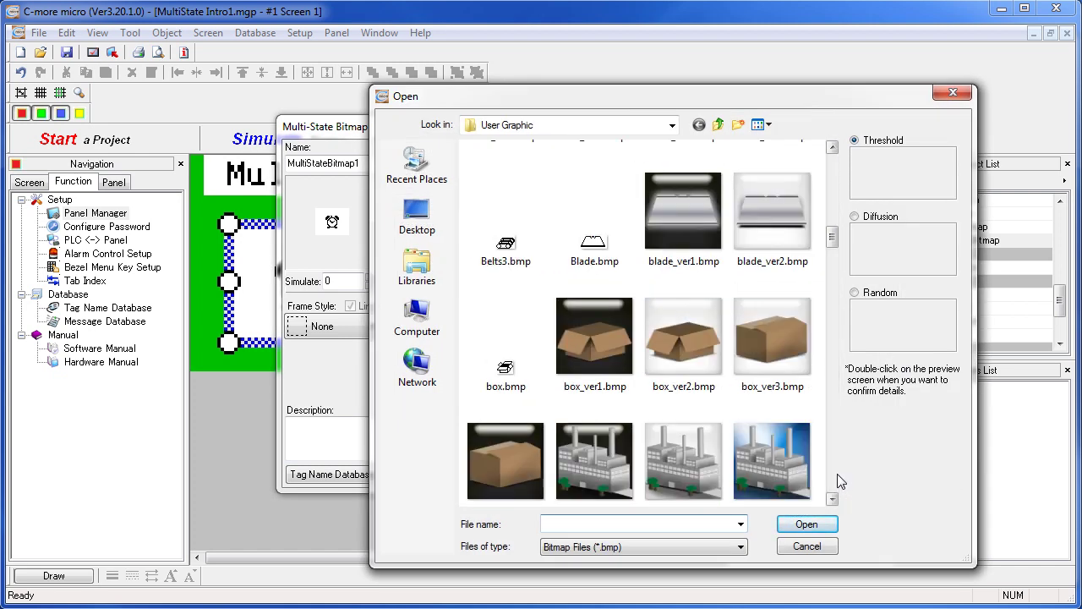
pyautogui.click(589, 254)
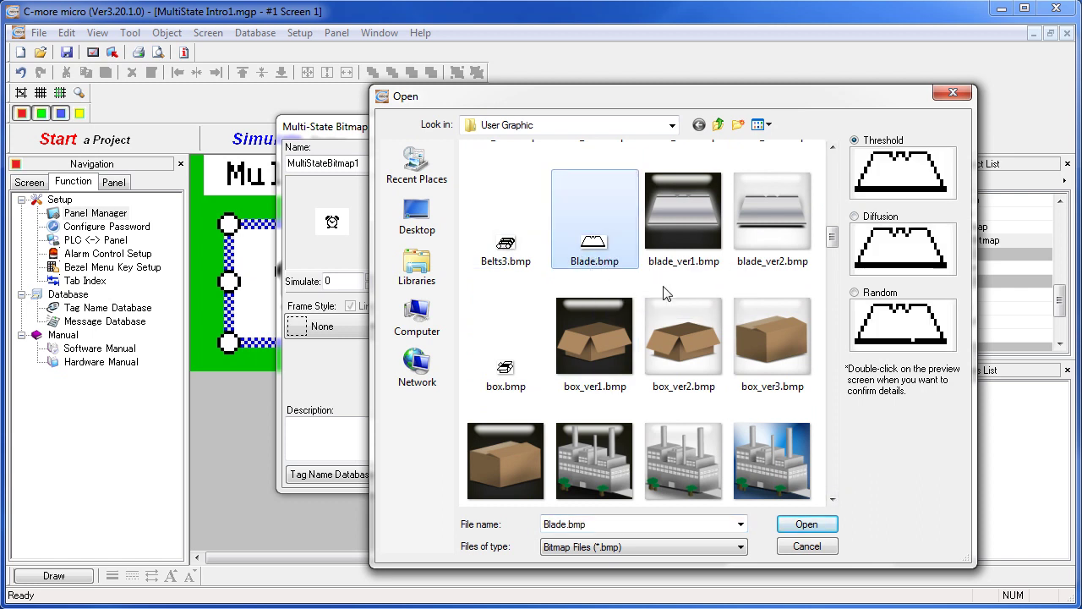
pyautogui.click(806, 524)
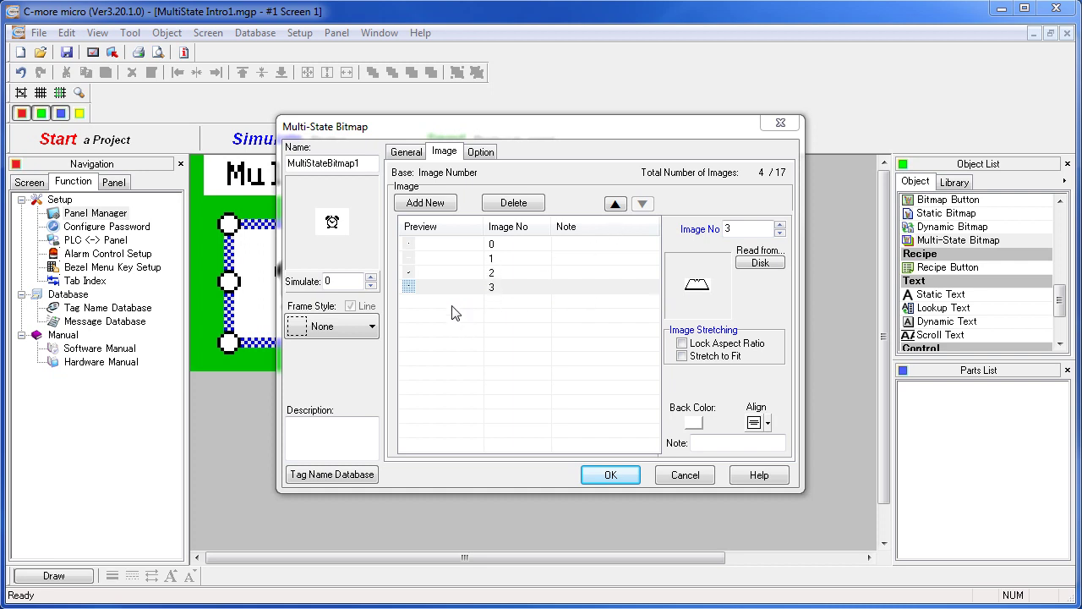
# Move the blade image from number 3 up two places to number 1
pyautogui.click(435, 290)
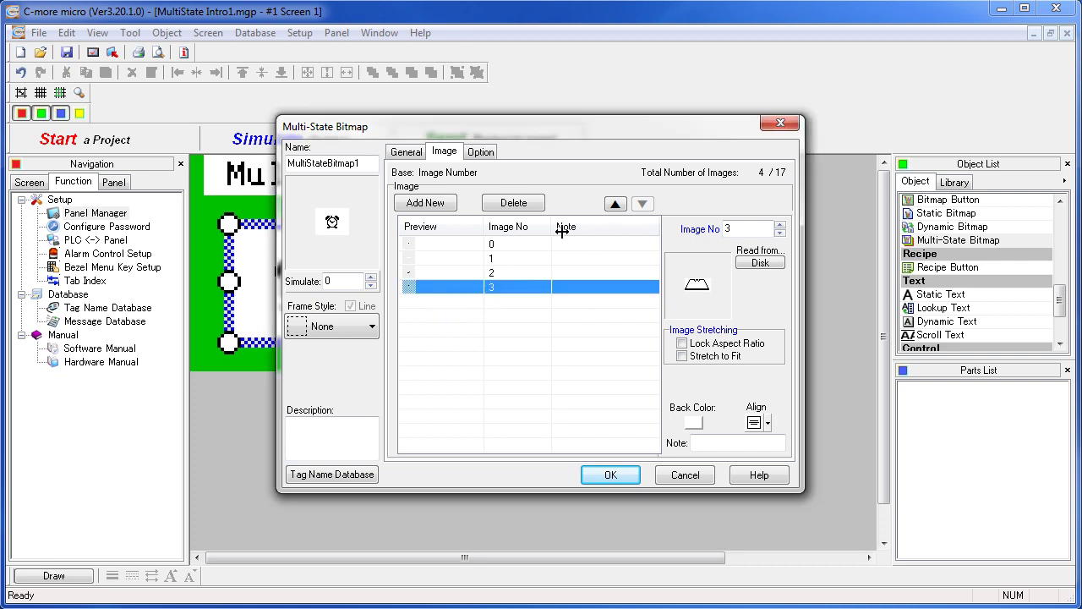
pyautogui.click(615, 204)
pyautogui.click(615, 204)
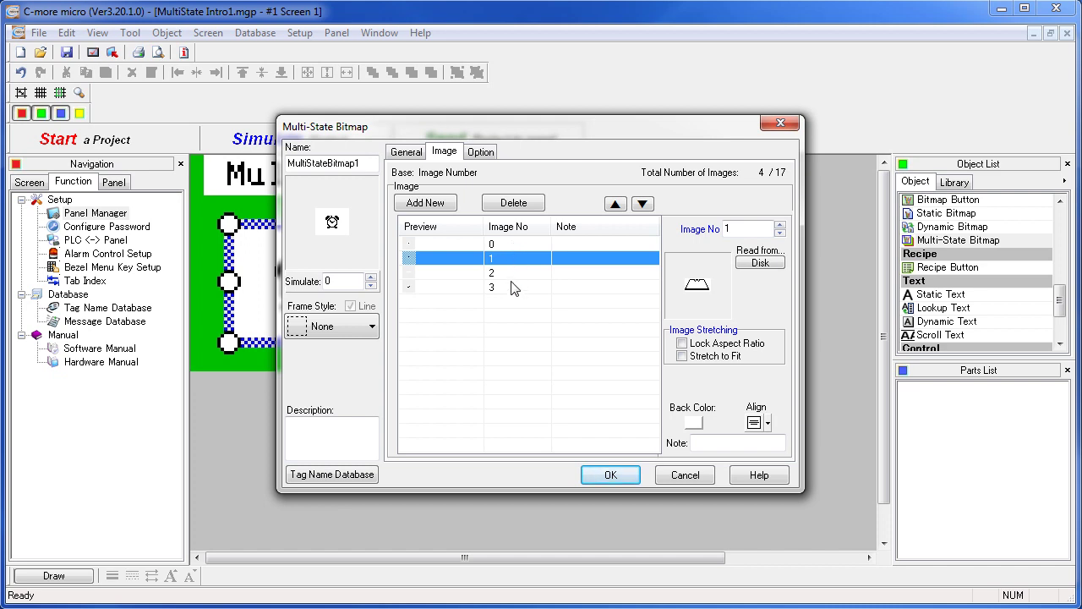
# Preview image numbers 1 to 3 on the bitmap, then step back to 0 on General settings
pyautogui.click(371, 277)
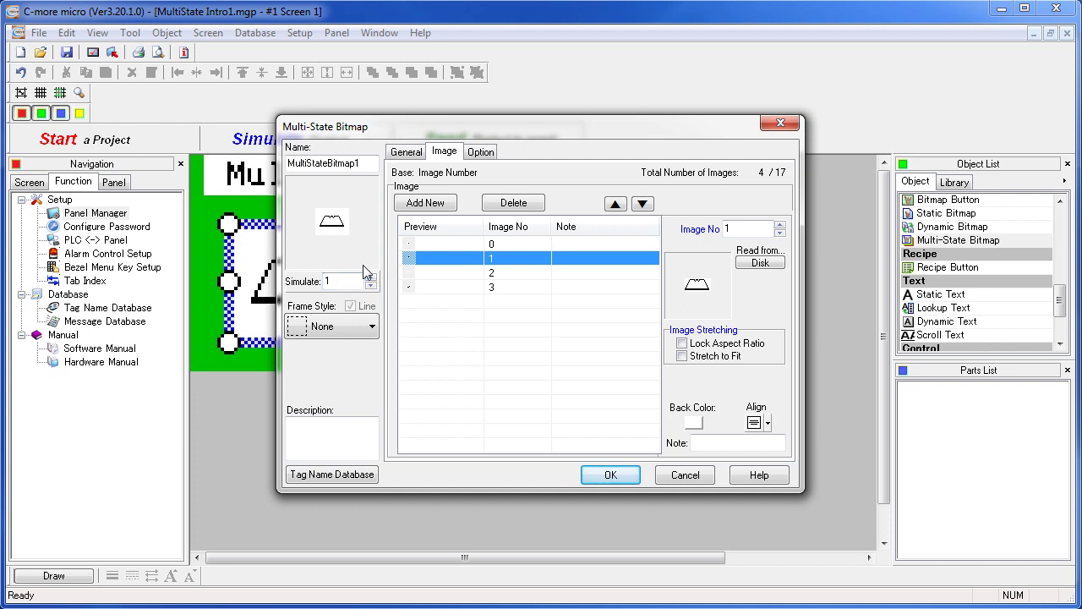
pyautogui.click(371, 278)
pyautogui.click(371, 278)
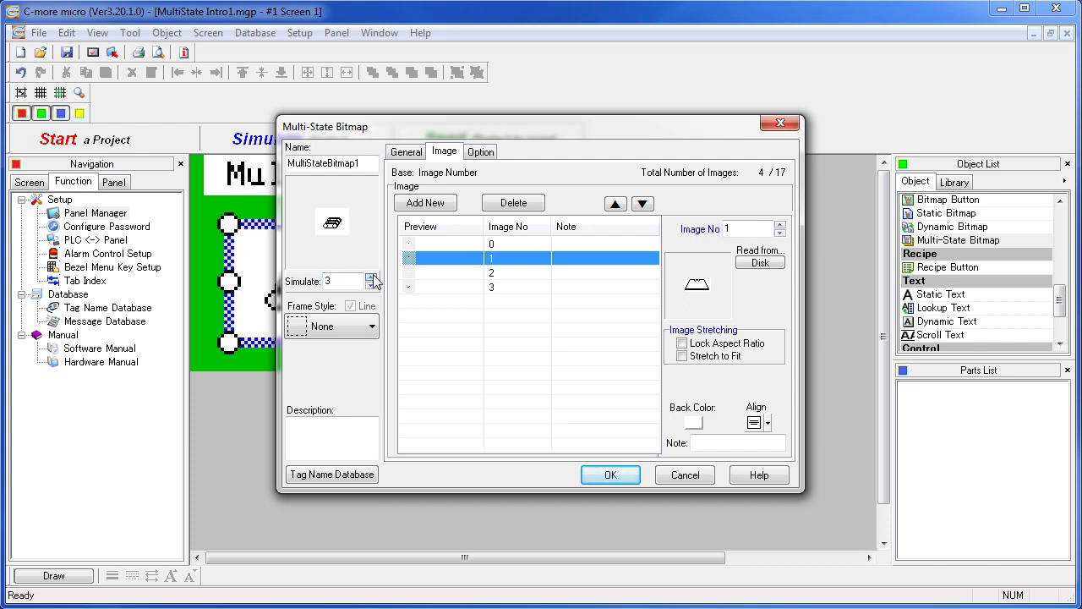
pyautogui.moveTo(379, 126); pyautogui.dragTo(502, 141)
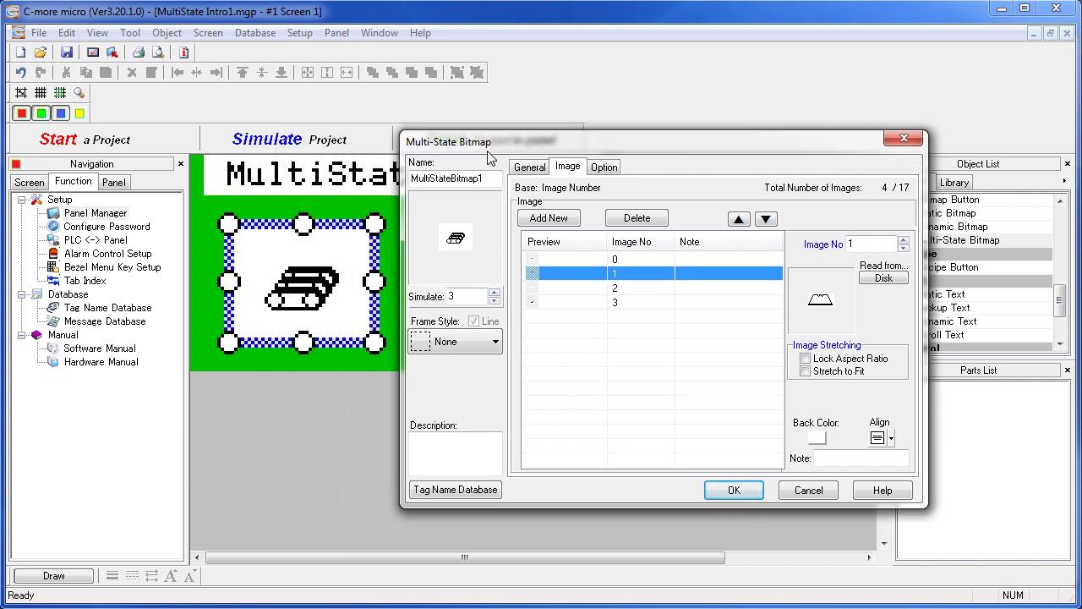
pyautogui.click(495, 302)
pyautogui.click(495, 302)
pyautogui.click(495, 302)
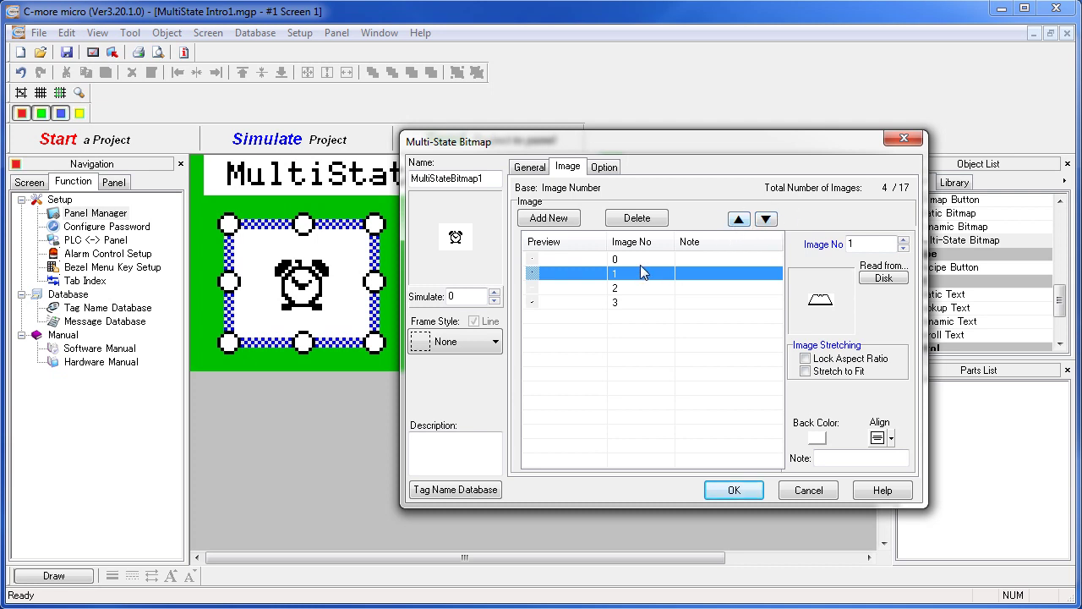
pyautogui.click(530, 166)
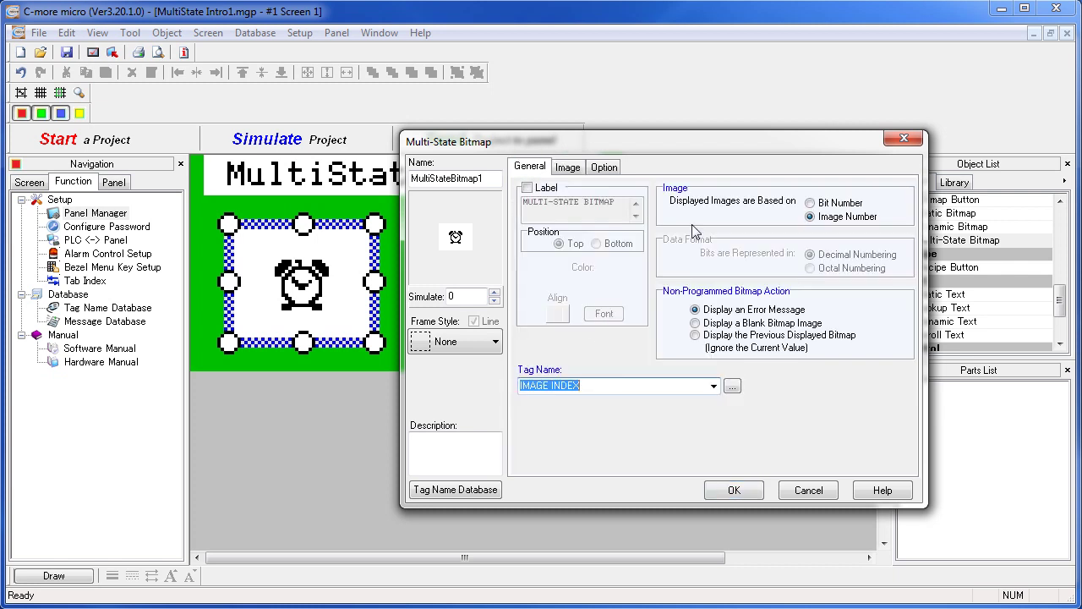
# Accept the bitmap settings, then save and simulate the project
pyautogui.click(735, 490)
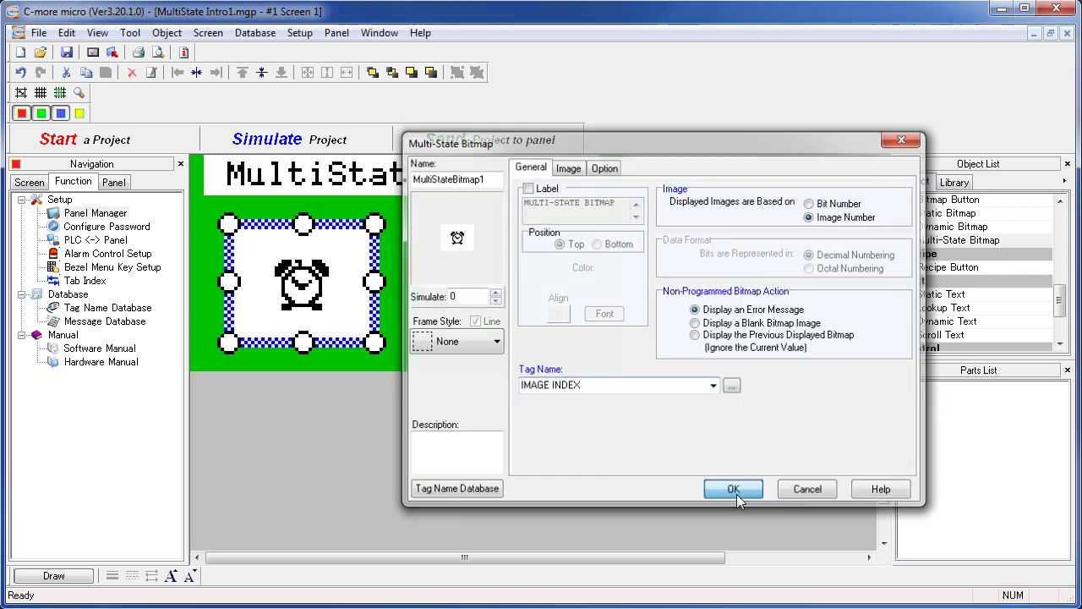
pyautogui.click(290, 140)
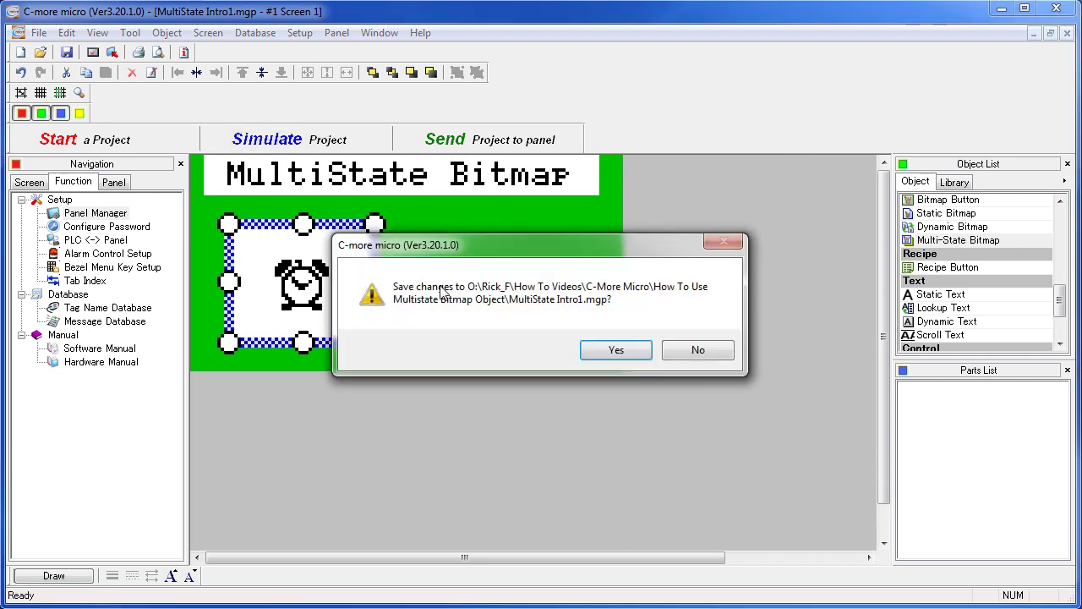
pyautogui.click(616, 350)
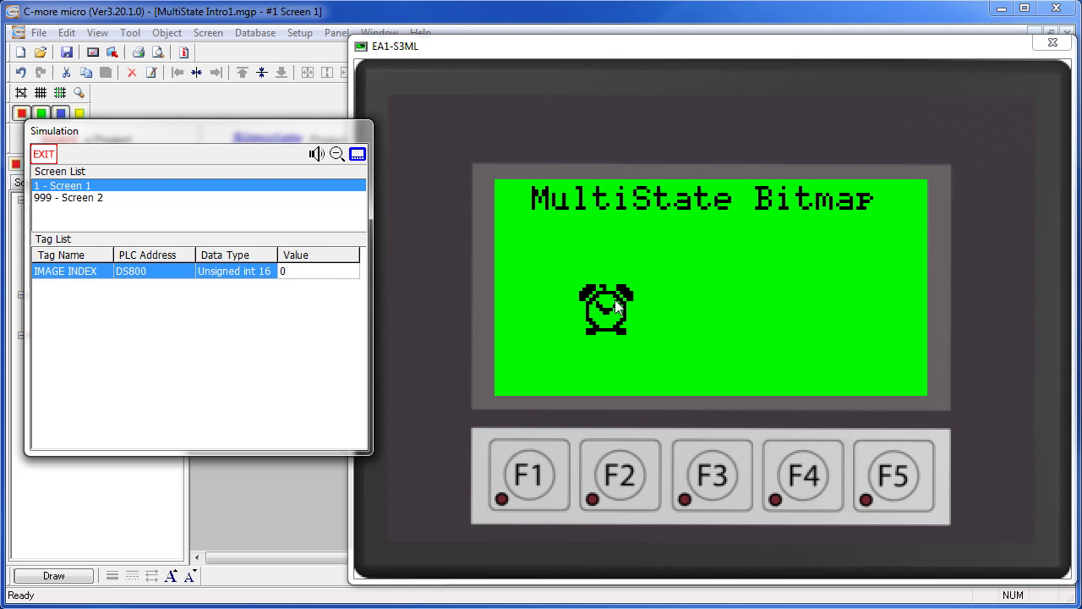
# Set IMAGE INDEX to 1, 2 and 3 in the Tag List to cycle the bitmap images
pyautogui.click(298, 269)
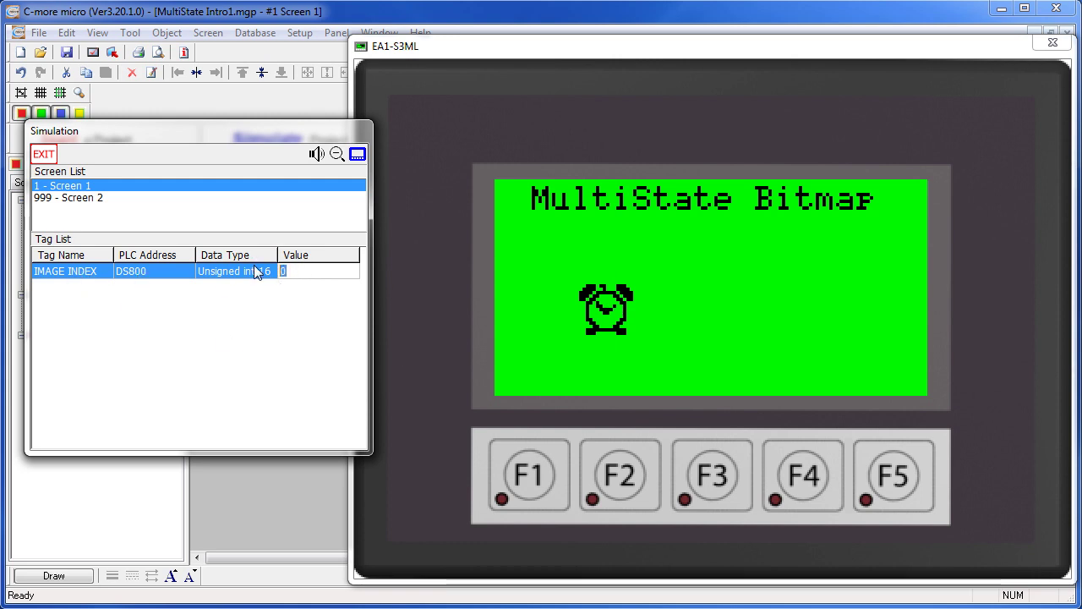
pyautogui.write('1')
pyautogui.press('Return')
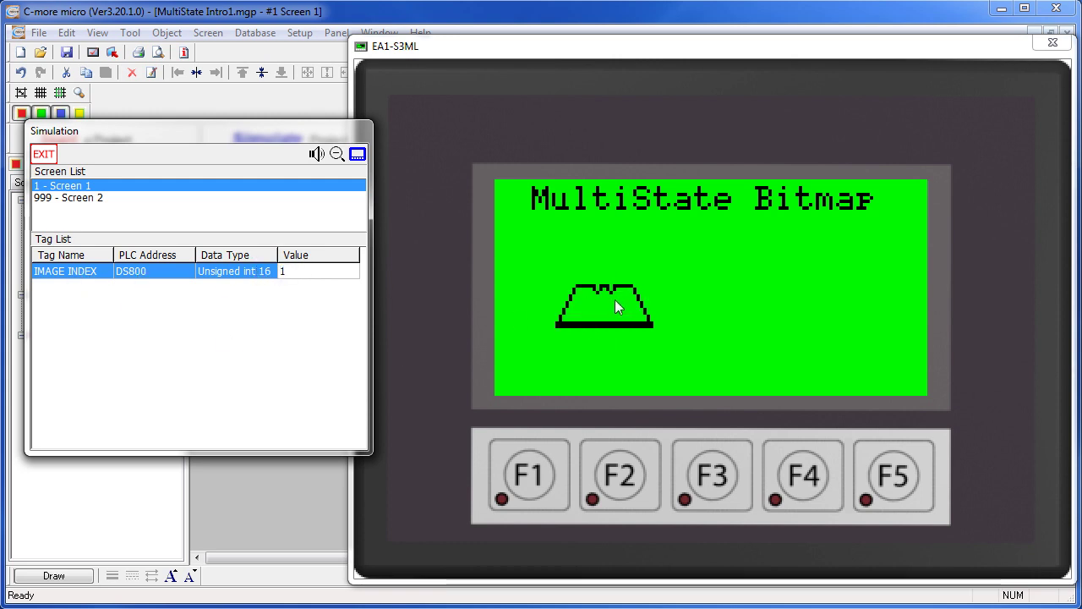
pyautogui.click(309, 273)
pyautogui.write('2')
pyautogui.press('Return')
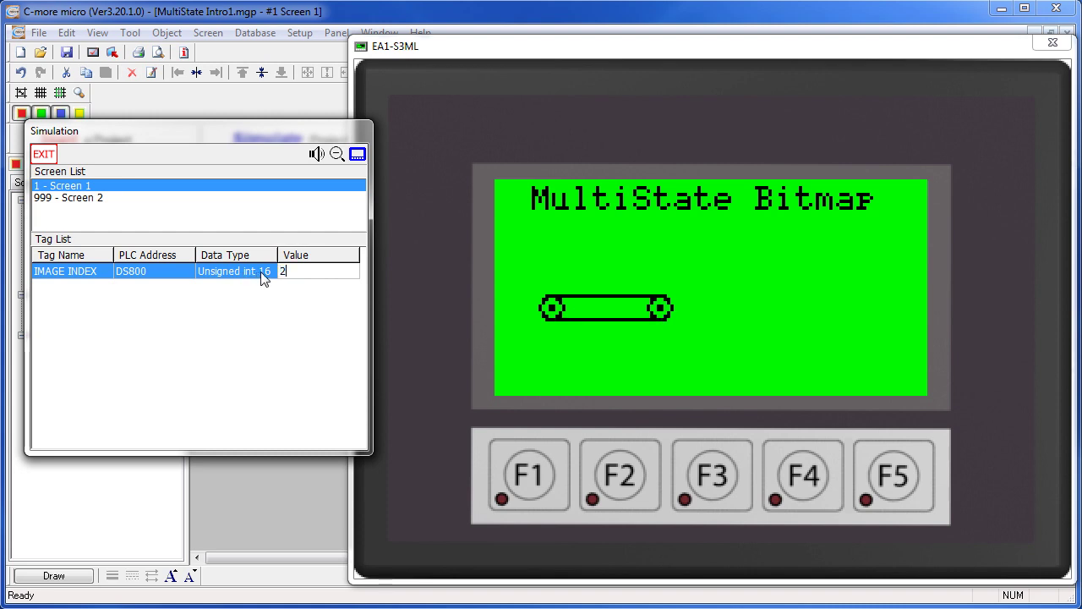
pyautogui.click(309, 272)
pyautogui.write('3')
pyautogui.press('Return')
# Set IMAGE INDEX back to 2, then to unprogrammed 5 to show the error, and exit
pyautogui.click(301, 271)
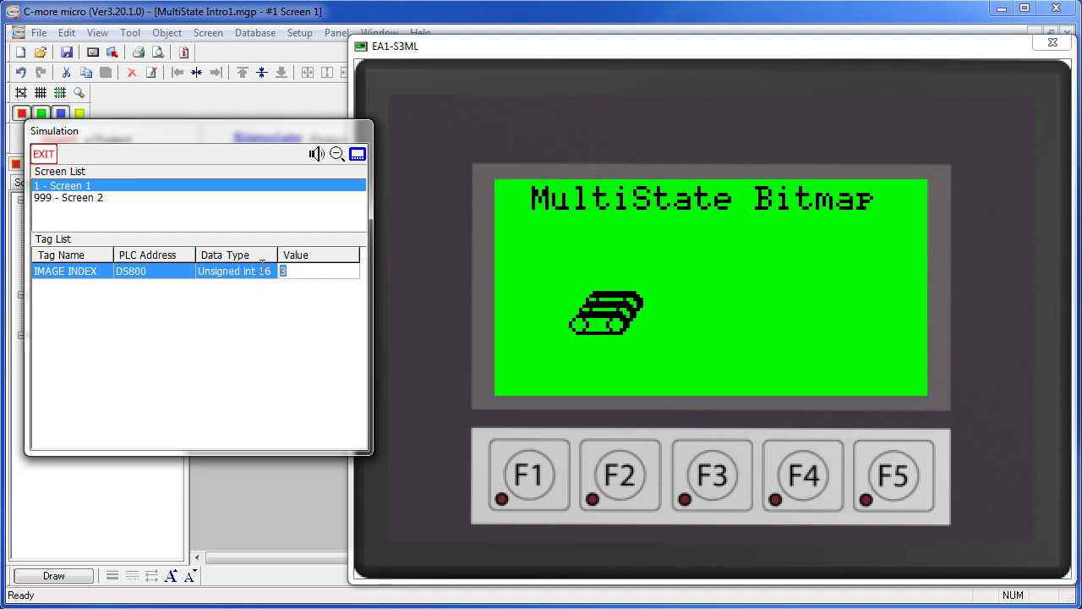
pyautogui.write('2')
pyautogui.press('Return')
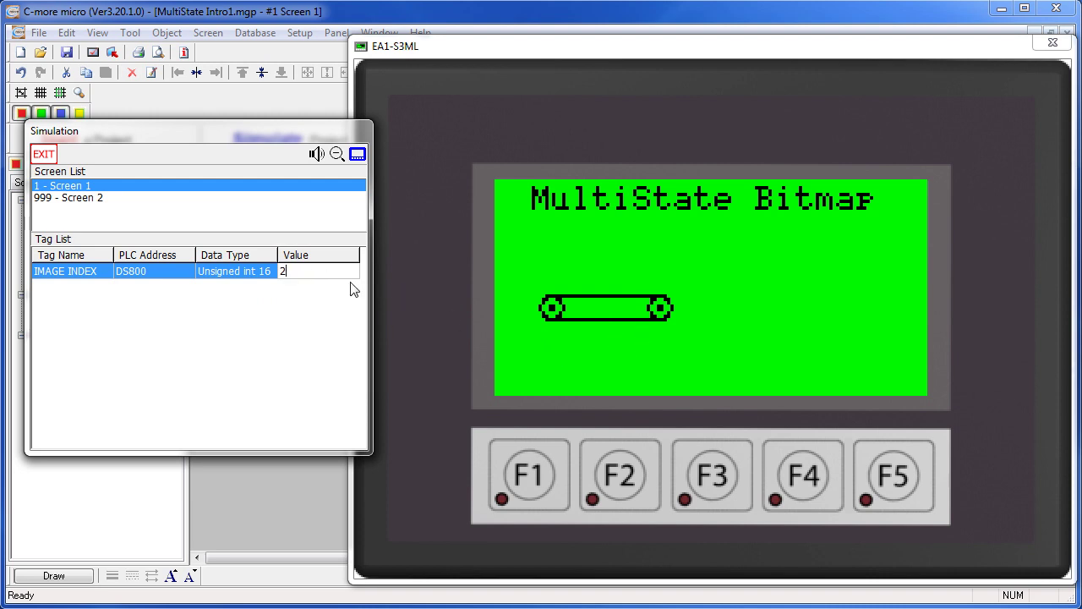
pyautogui.click(288, 271)
pyautogui.write('5')
pyautogui.press('Return')
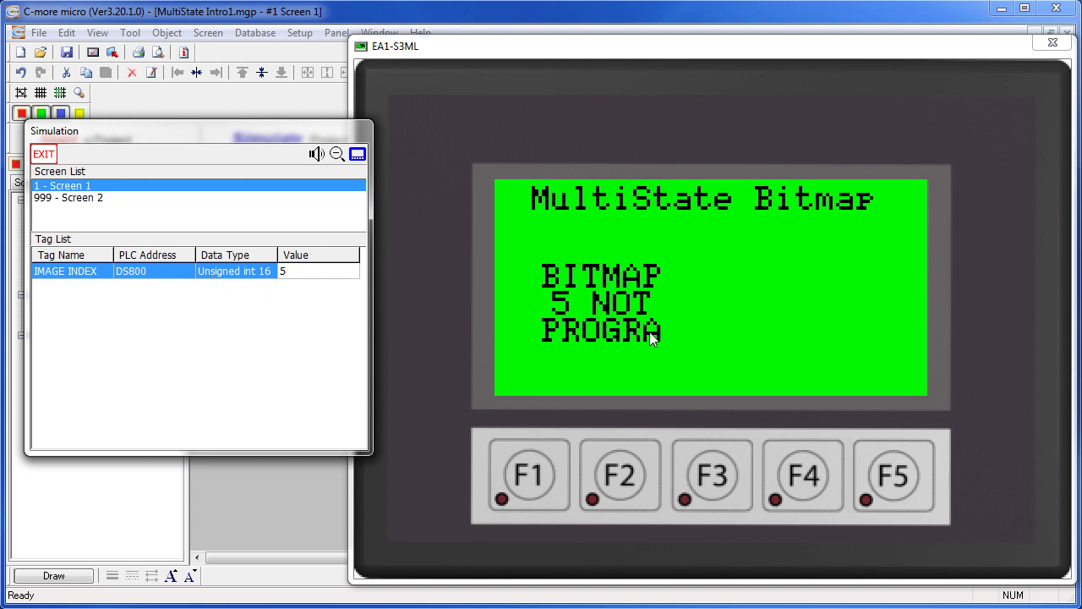
pyautogui.press('Escape')
# Set unprogrammed image numbers to Display a Blank Bitmap Image, then save and compile the project
pyautogui.click(332, 306)
pyautogui.doubleClick(332, 306)
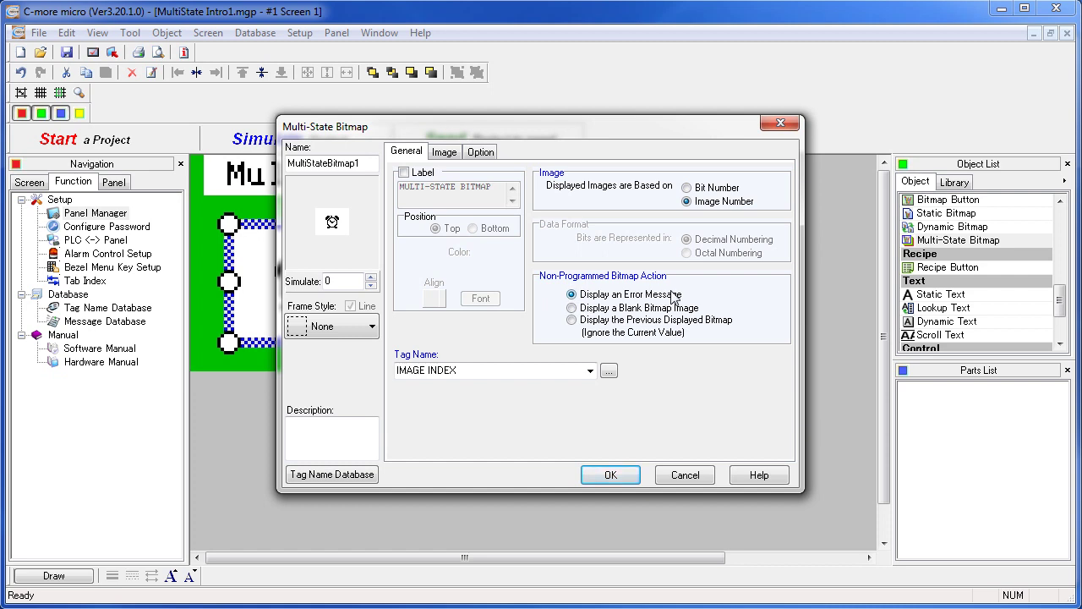
pyautogui.click(572, 309)
pyautogui.click(572, 320)
pyautogui.click(610, 474)
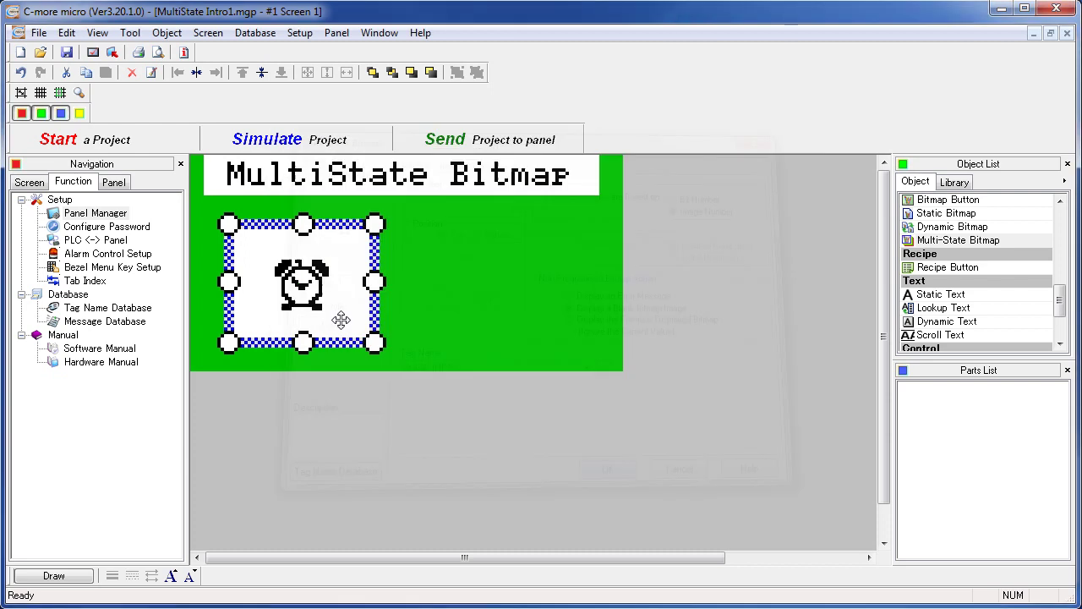
pyautogui.hotkey('alt', 'F4')
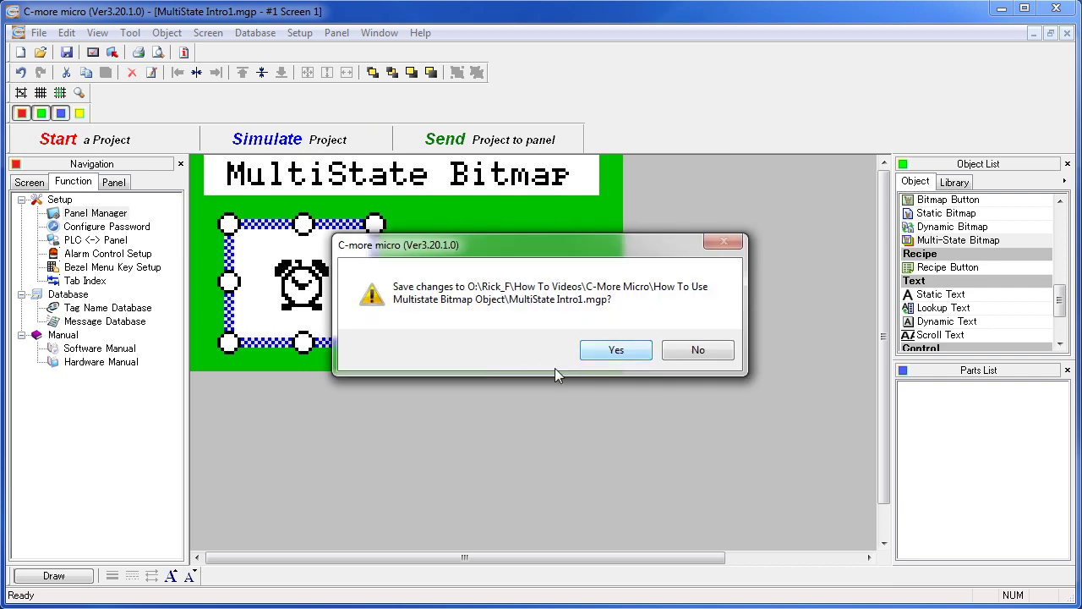
pyautogui.click(614, 349)
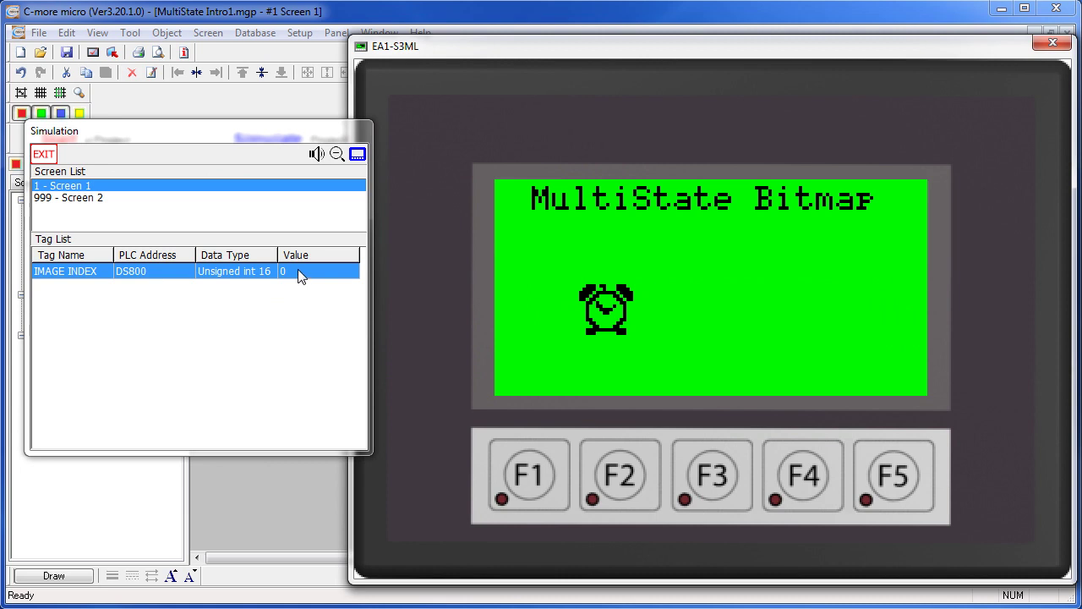
# Set IMAGE INDEX to 3 to show the tank, then to 7 to leave the bitmap blank
pyautogui.click(298, 271)
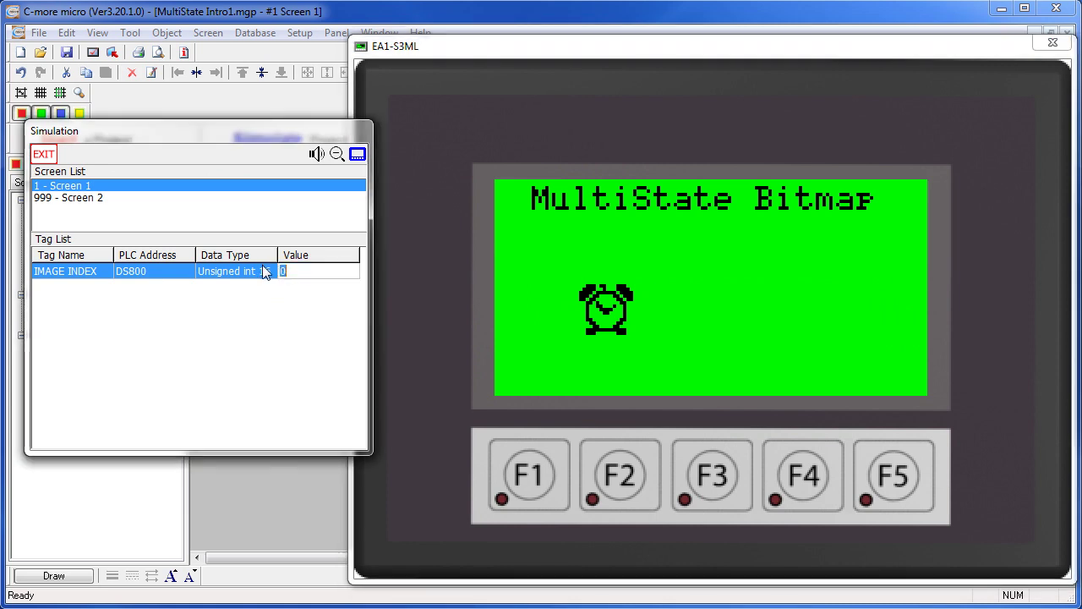
pyautogui.write('3')
pyautogui.press('Return')
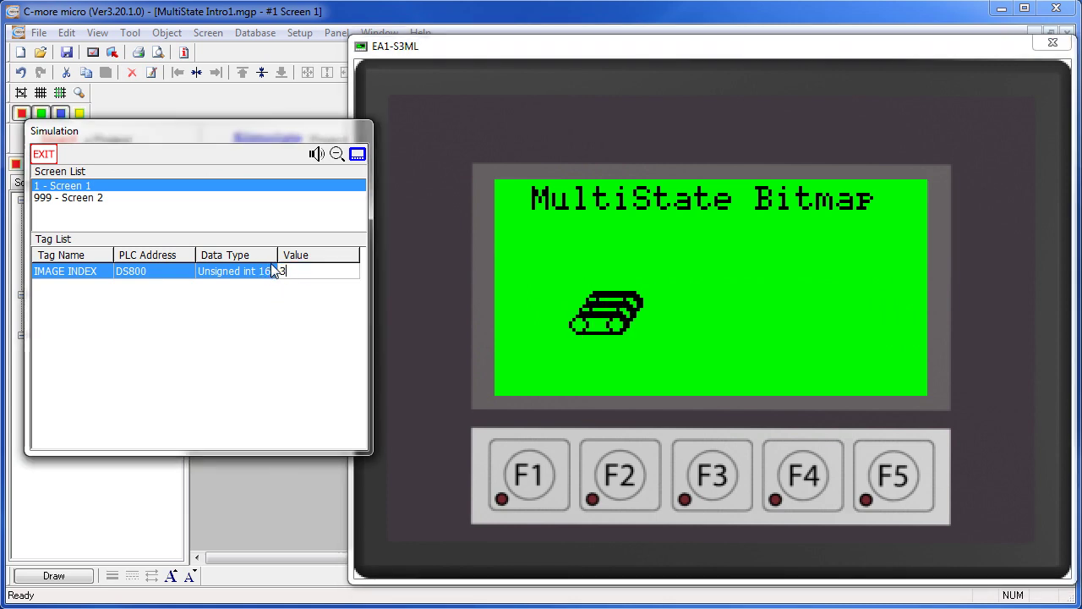
pyautogui.click(297, 270)
pyautogui.write('7')
pyautogui.press('Return')
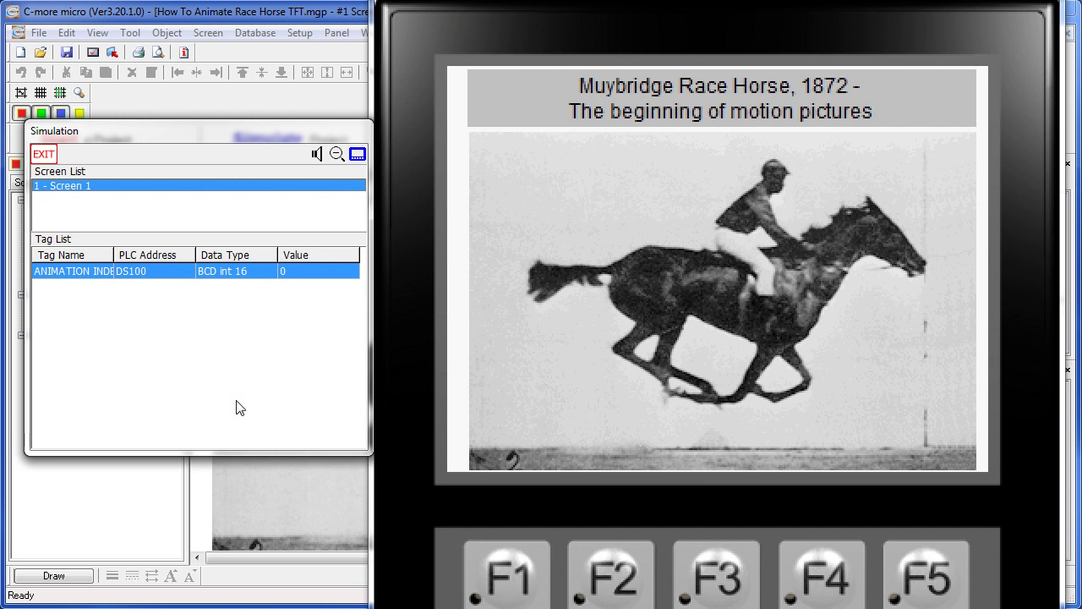
# Start, stop and restart the Muybridge race horse animation three times with F1 and F2
pyautogui.click(511, 579)
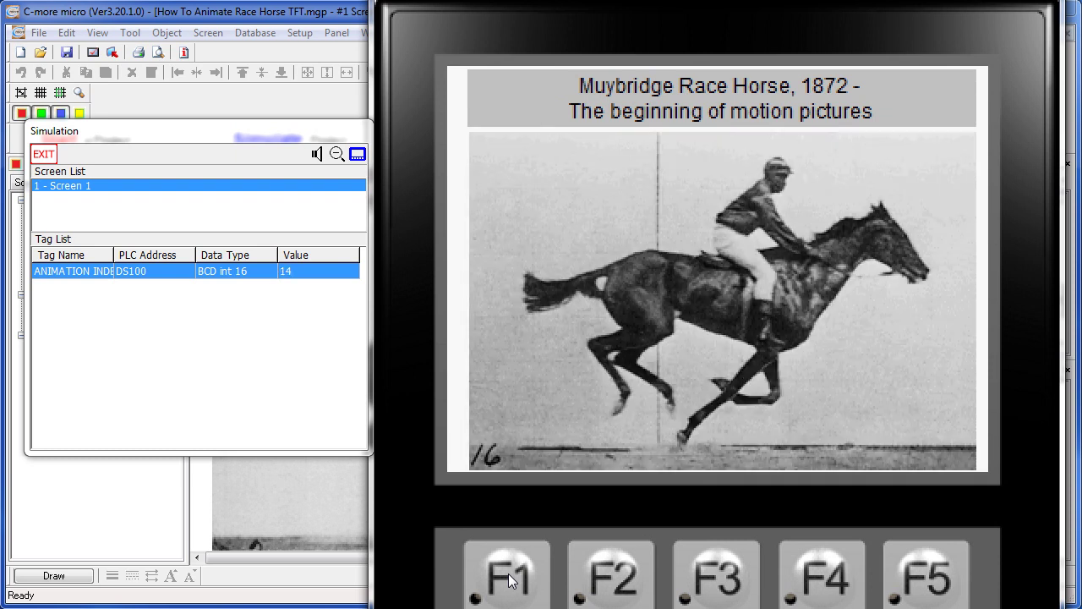
pyautogui.click(617, 584)
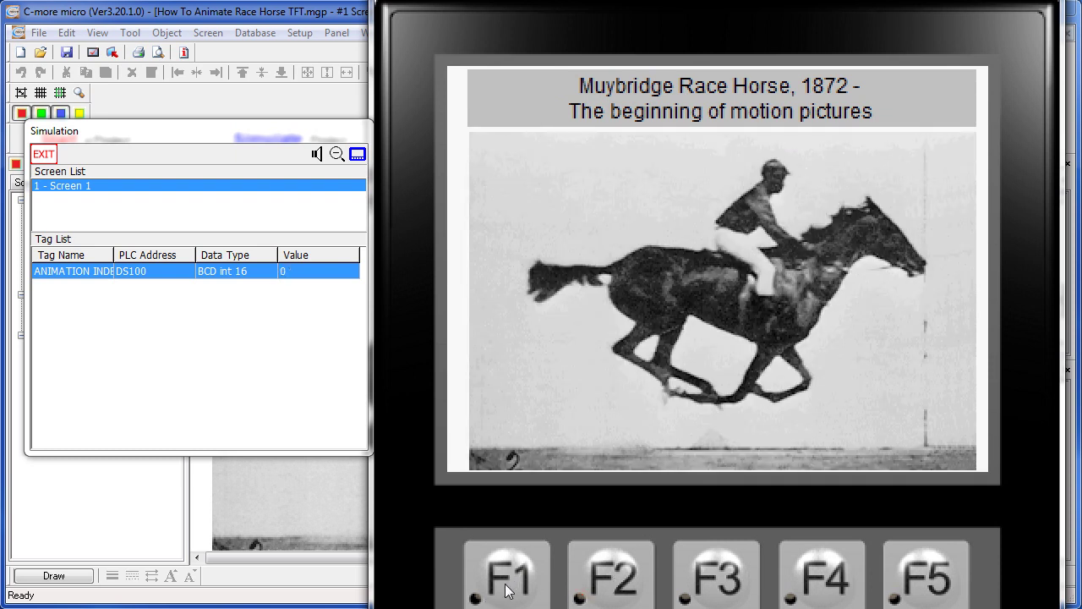
pyautogui.click(507, 584)
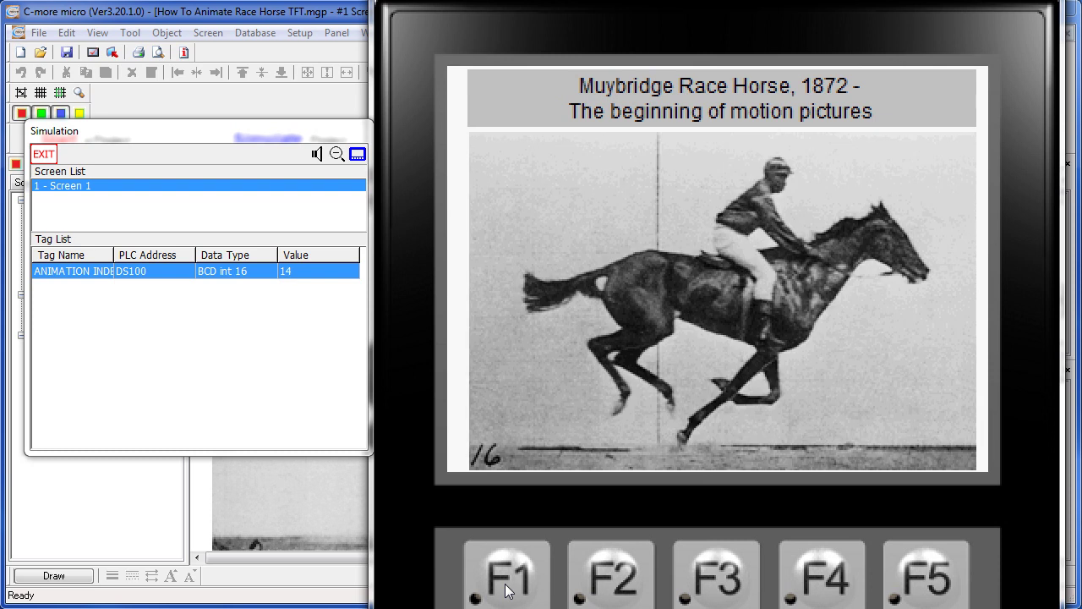
pyautogui.click(623, 589)
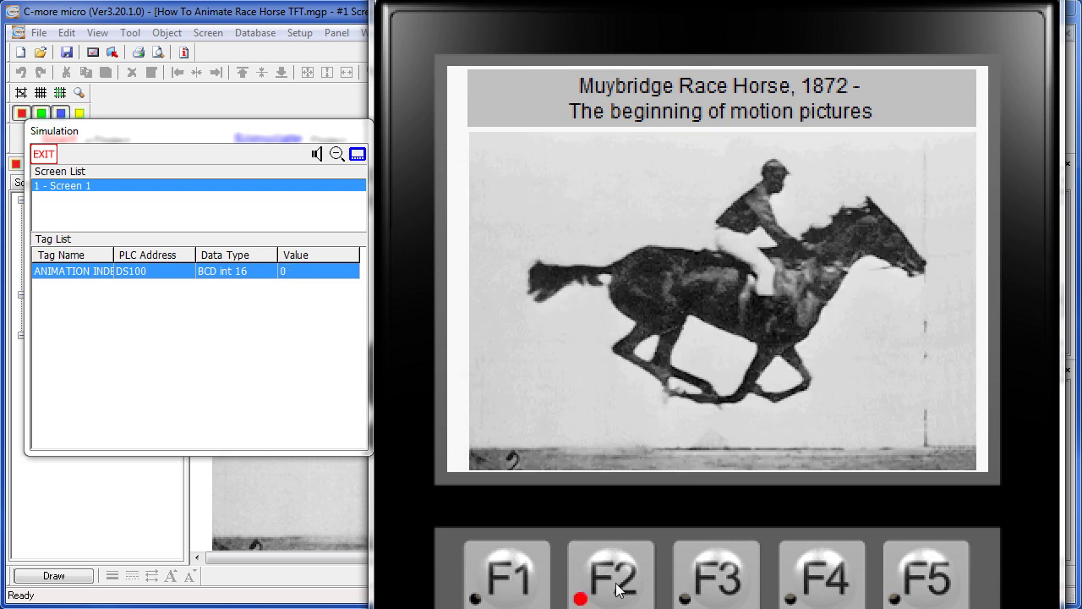
pyautogui.click(515, 588)
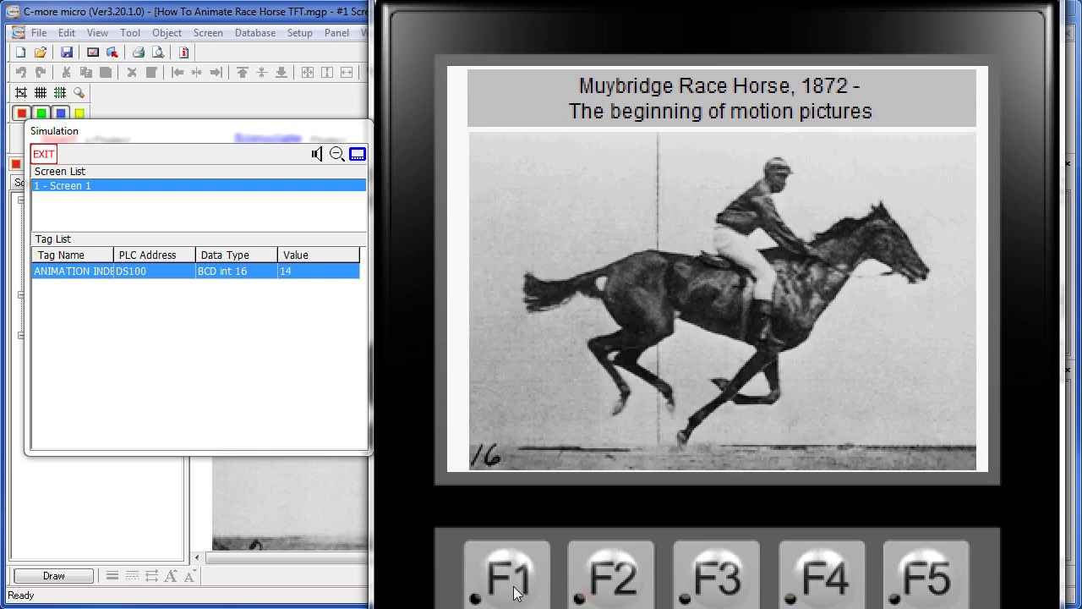
pyautogui.click(607, 579)
pyautogui.click(516, 590)
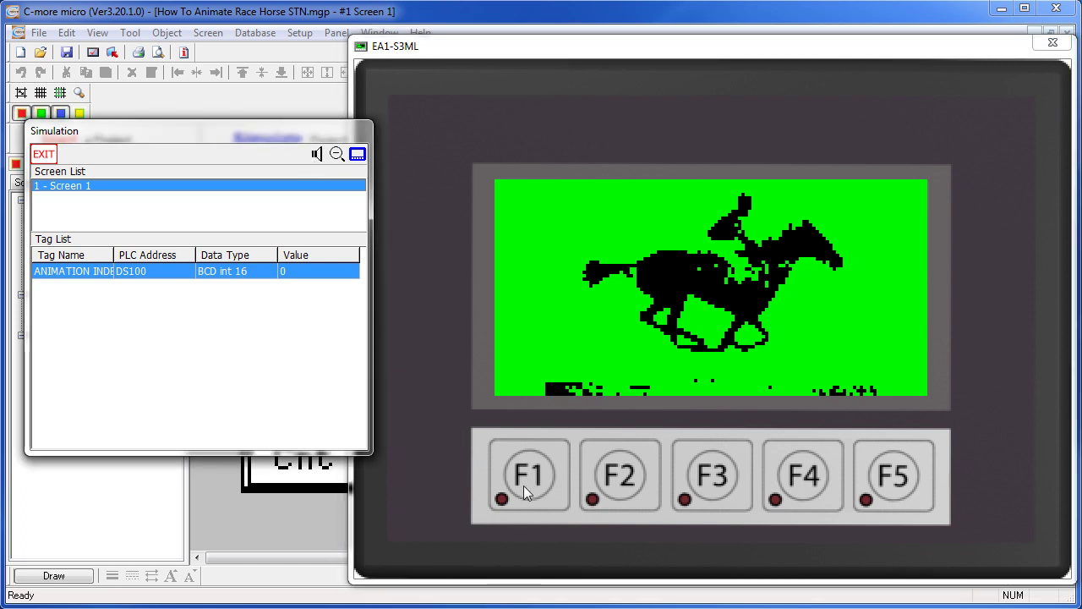
# Start the monochrome race horse animation with F1, then twice stop-reset it with F2 and restart it
pyautogui.click(523, 468)
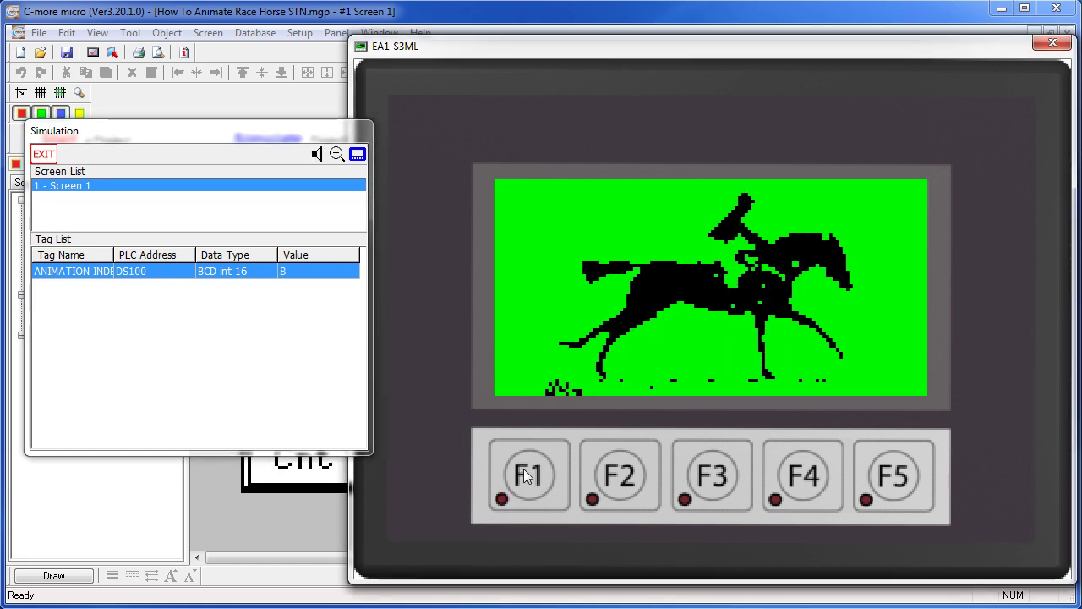
pyautogui.click(617, 472)
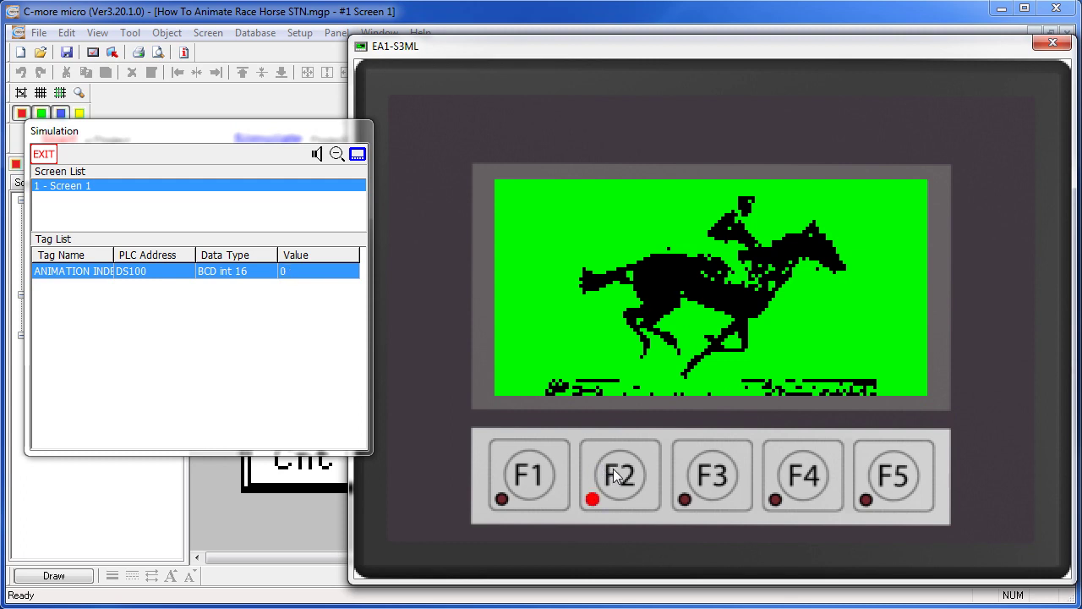
pyautogui.click(530, 477)
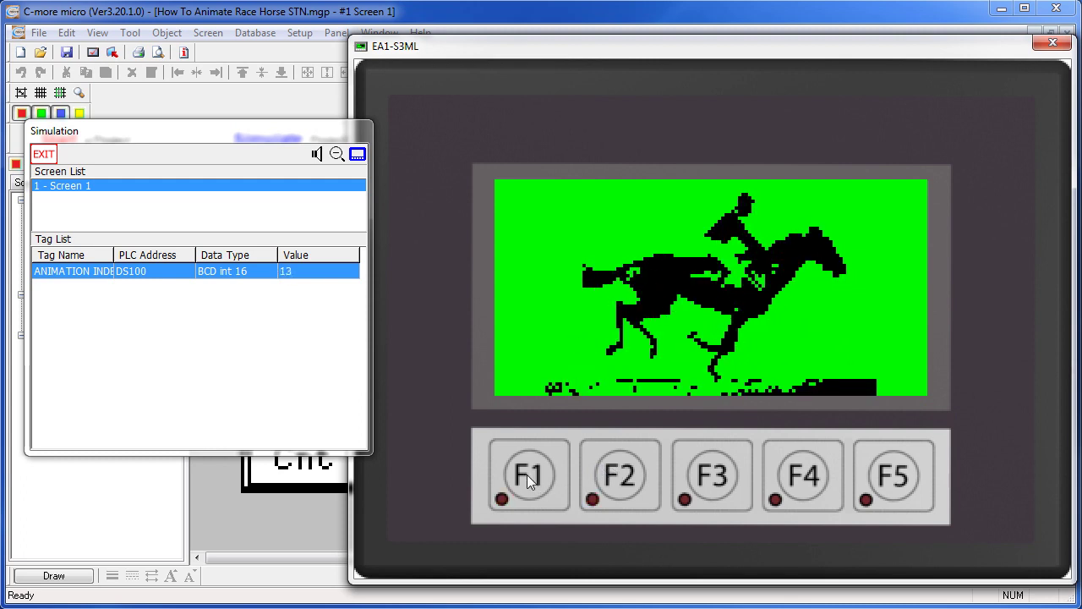
pyautogui.click(614, 473)
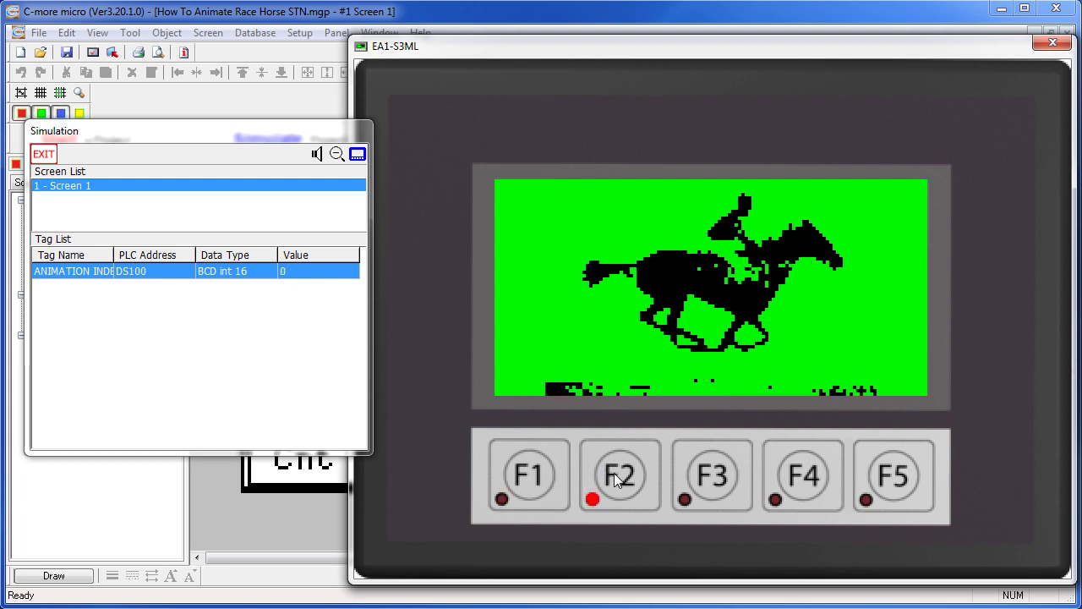
pyautogui.click(542, 475)
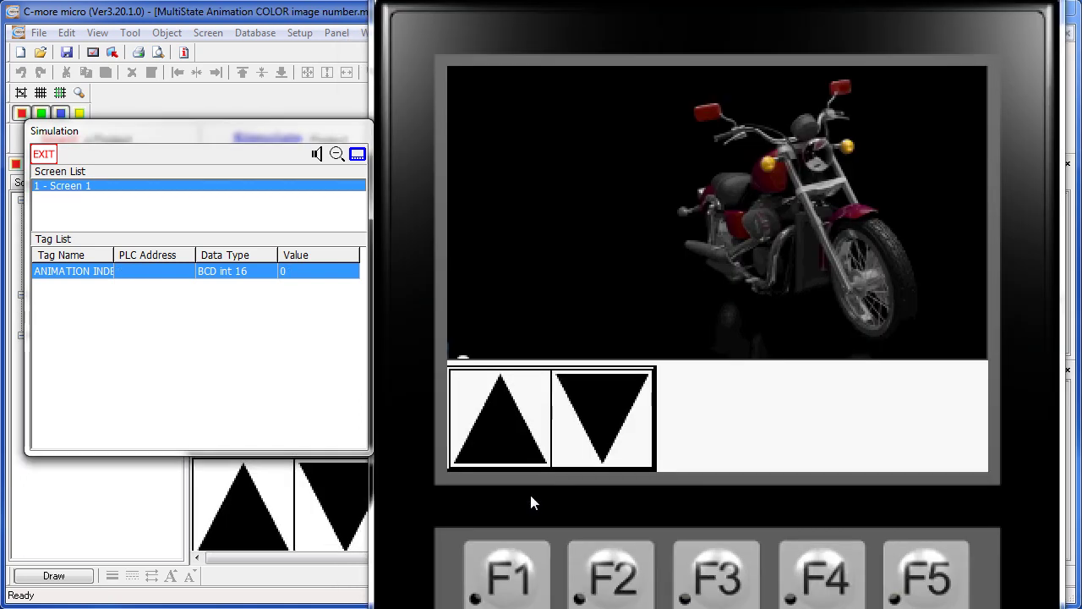
# Start the colour motorcycle animation with F1 so it plays to ANIMATION INDEX 15, then press F2
pyautogui.click(505, 582)
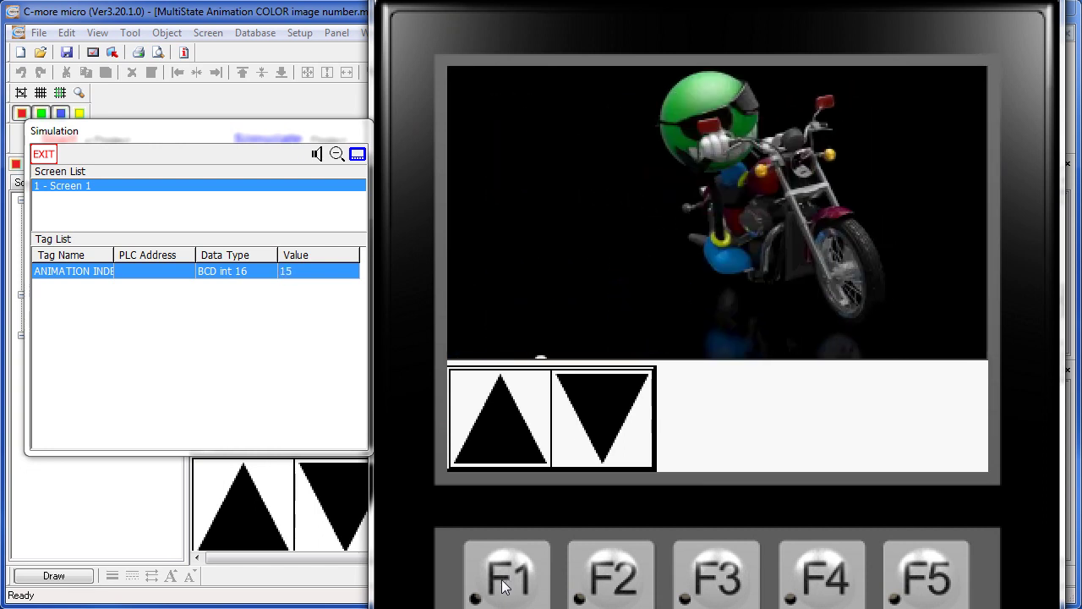
pyautogui.click(610, 580)
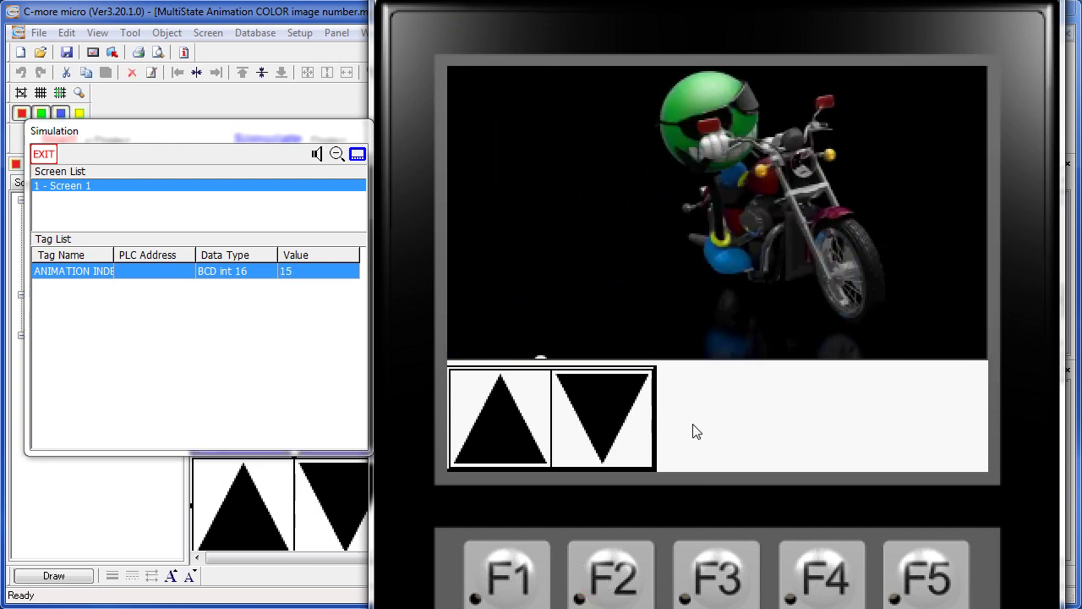